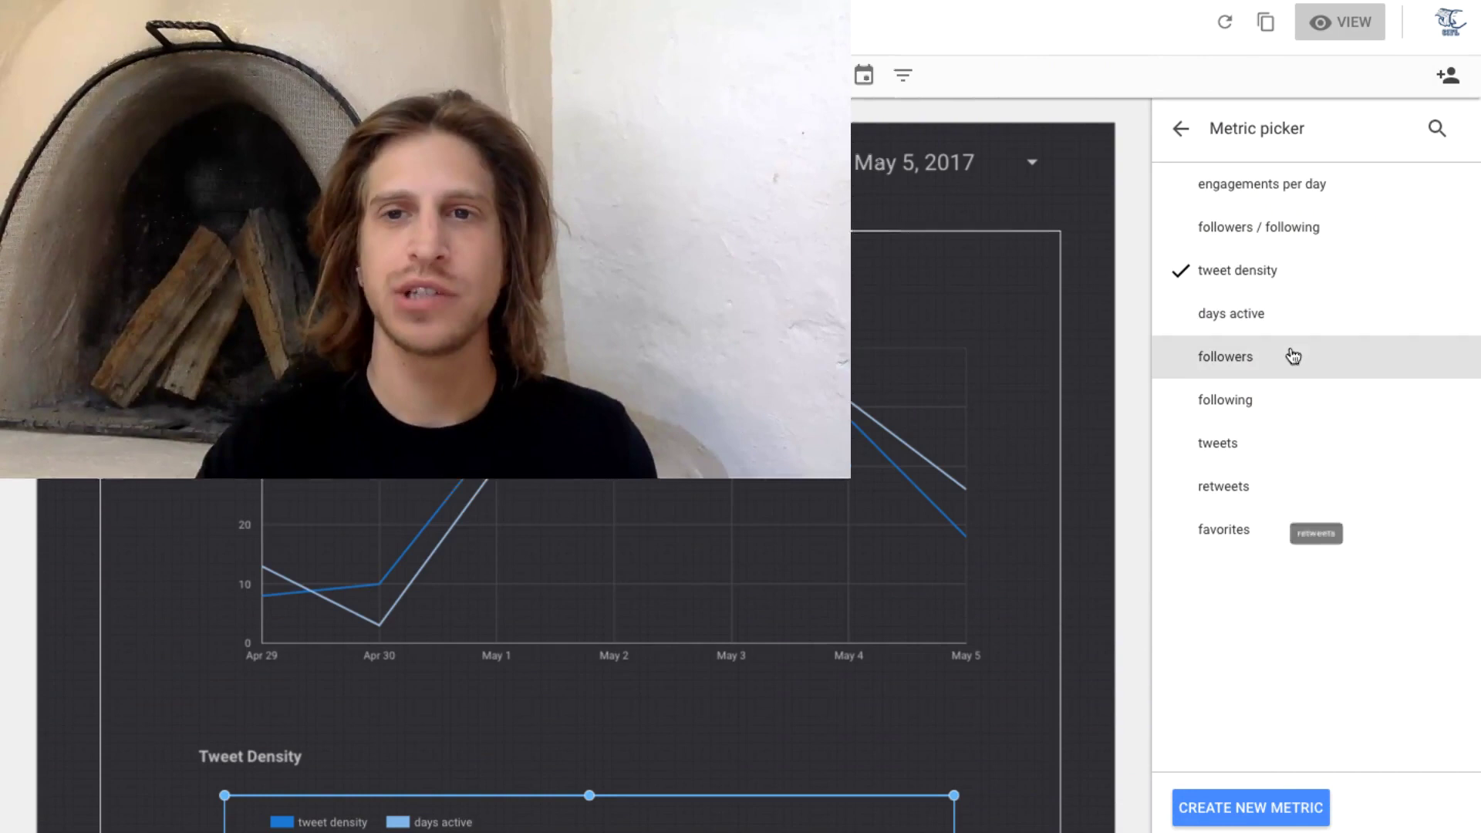
Step: Open the Daily Activity field editor via Create New Metric and browse its 14 fields
{"action": "left_click", "coordinate": [1181, 128]}
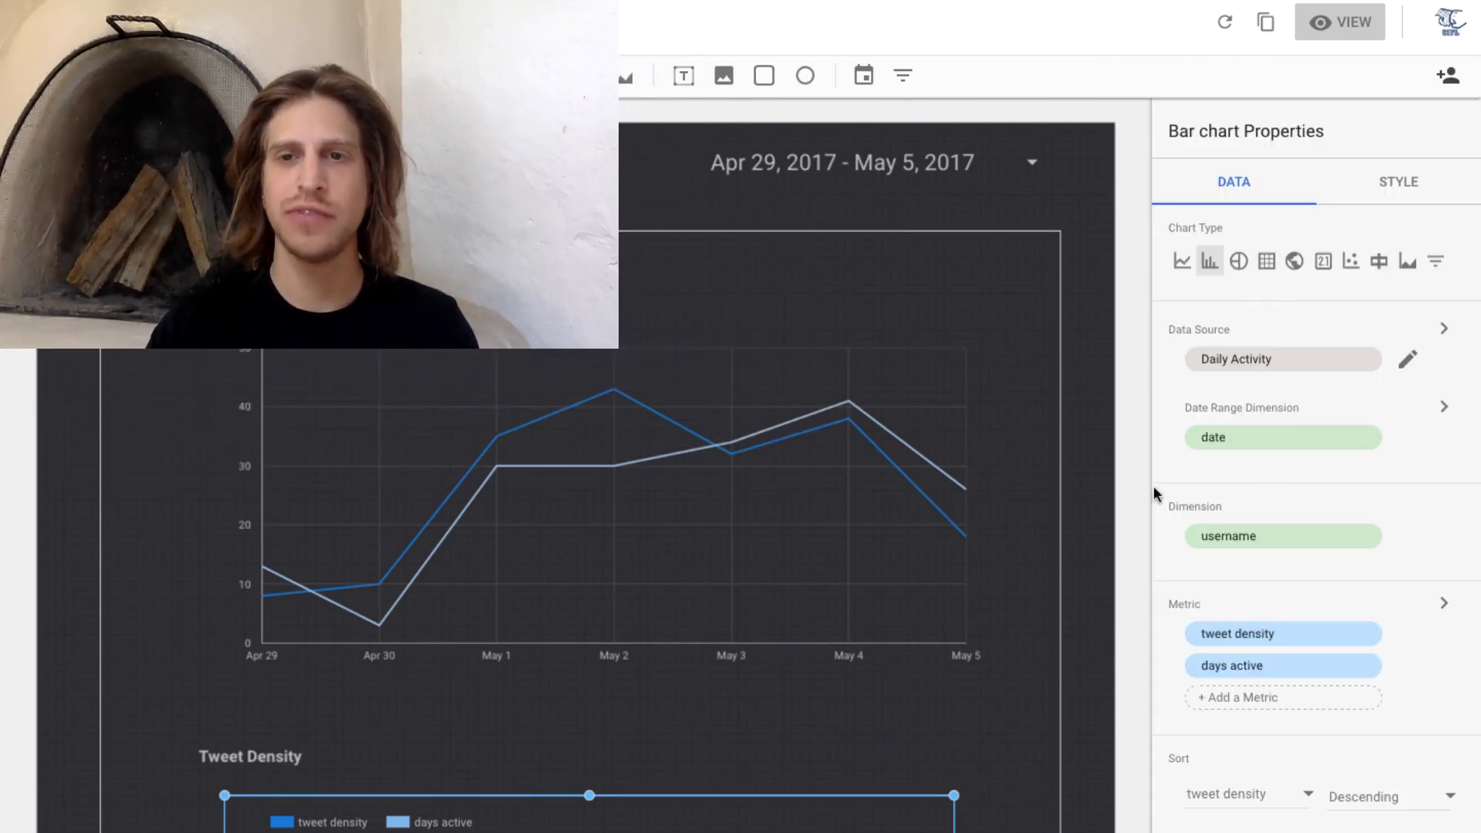
{"action": "left_click", "coordinate": [1304, 641]}
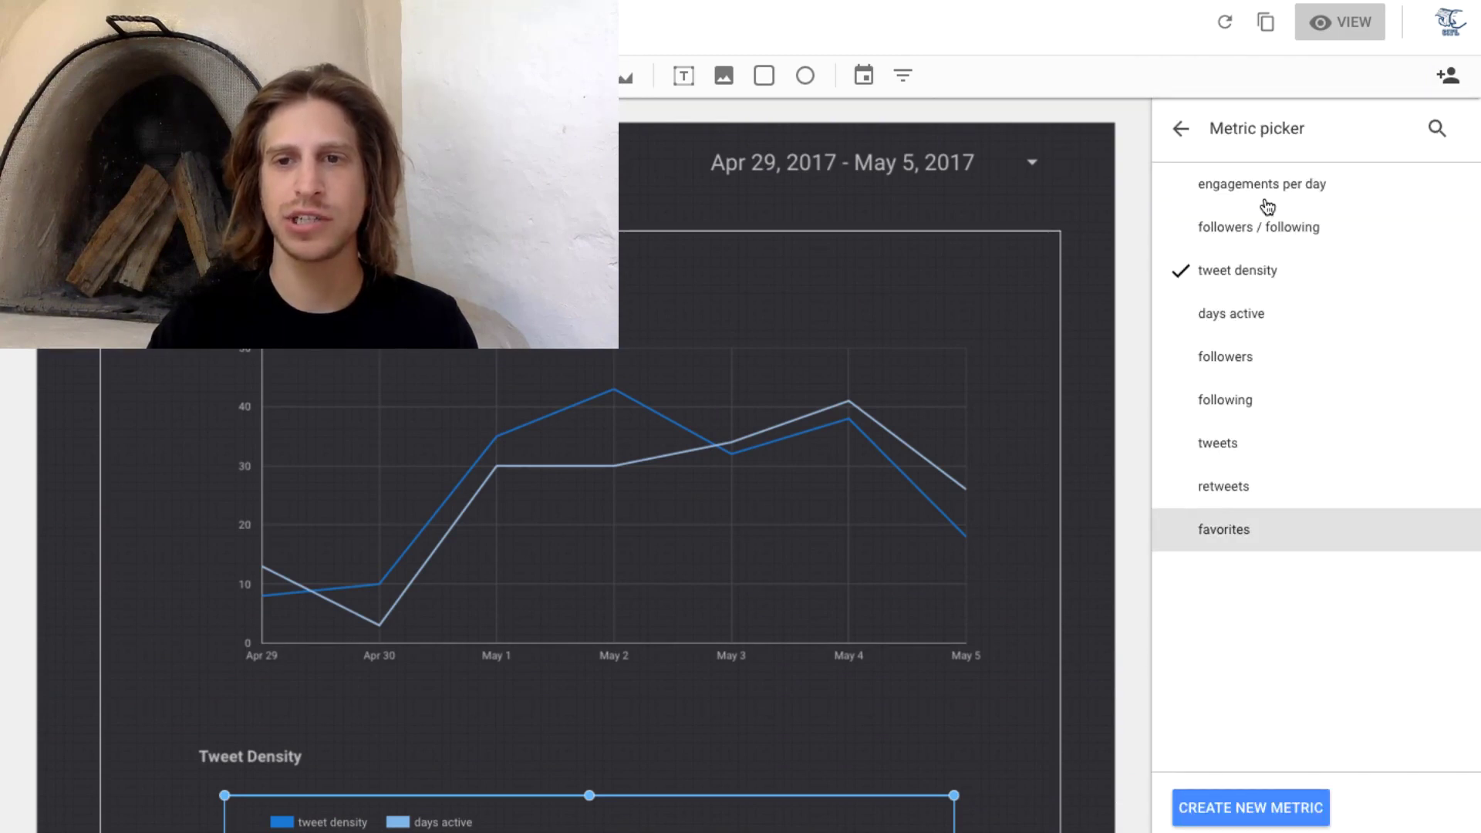
{"action": "left_click", "coordinate": [1248, 810]}
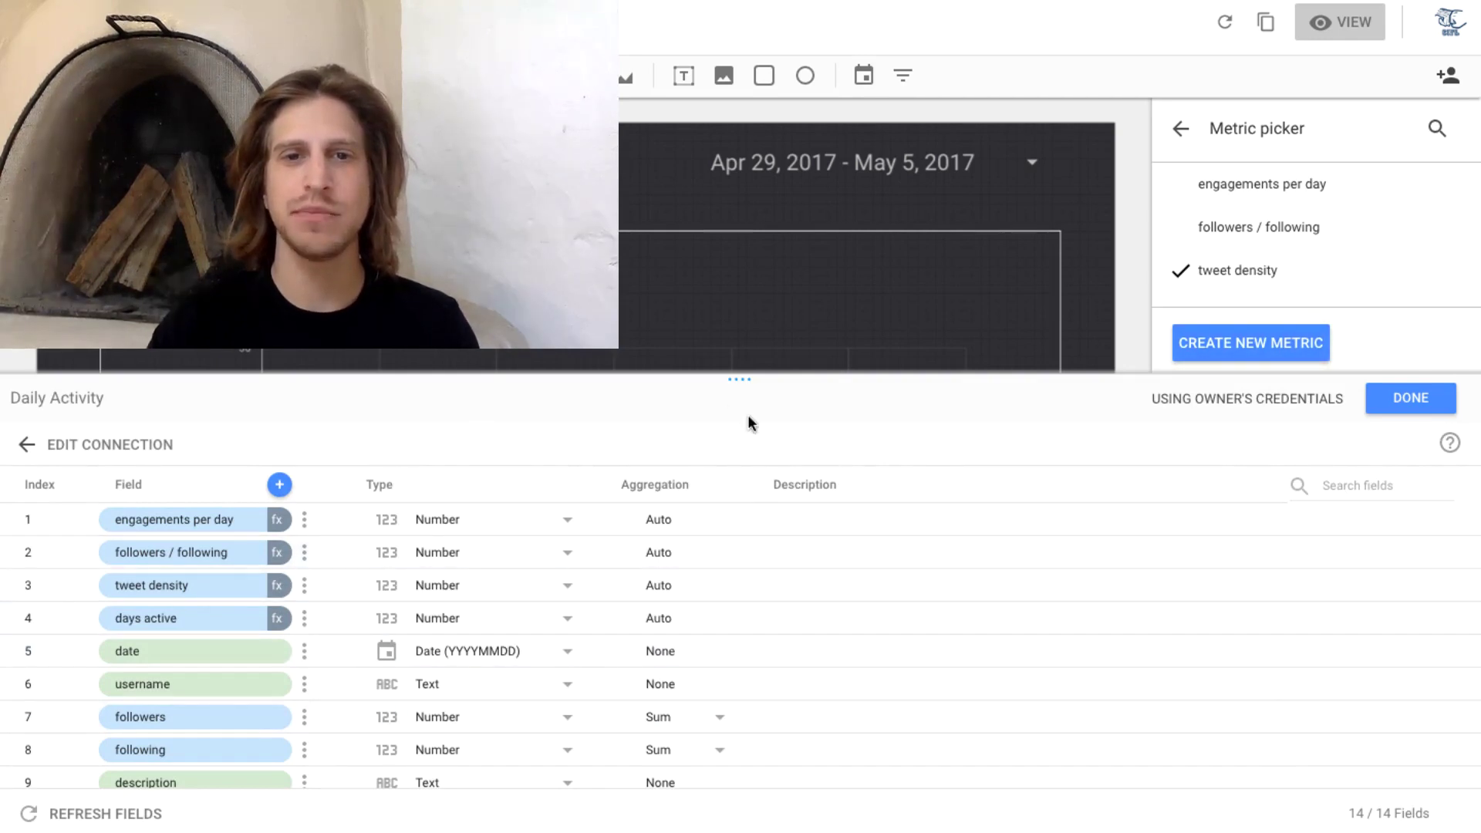
{"action": "left_click_drag", "start_coordinate": [739, 367], "coordinate": [739, 367]}
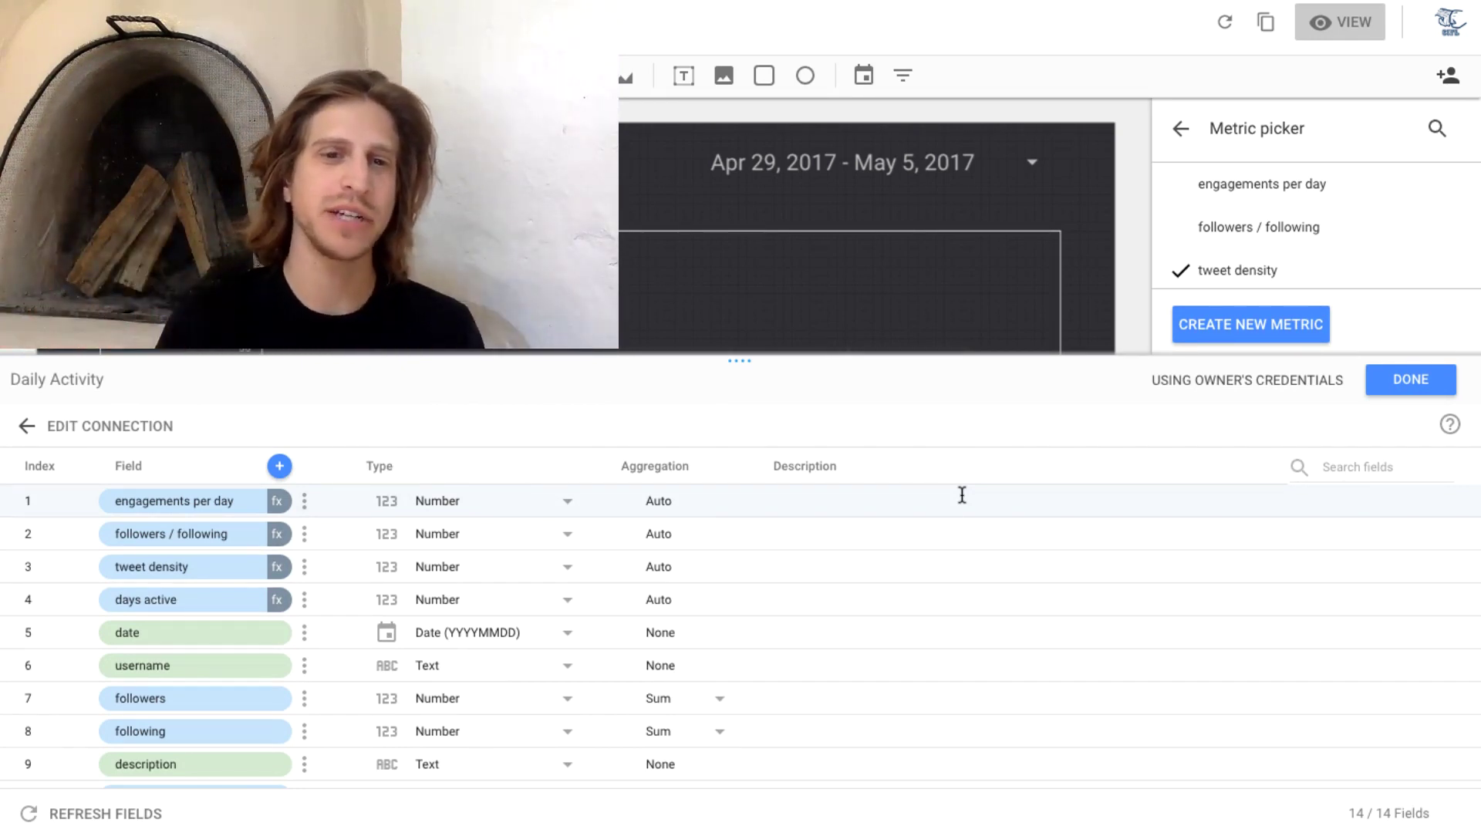
{"action": "scroll", "coordinate": [782, 554], "scroll_direction": "down", "scroll_amount": 3}
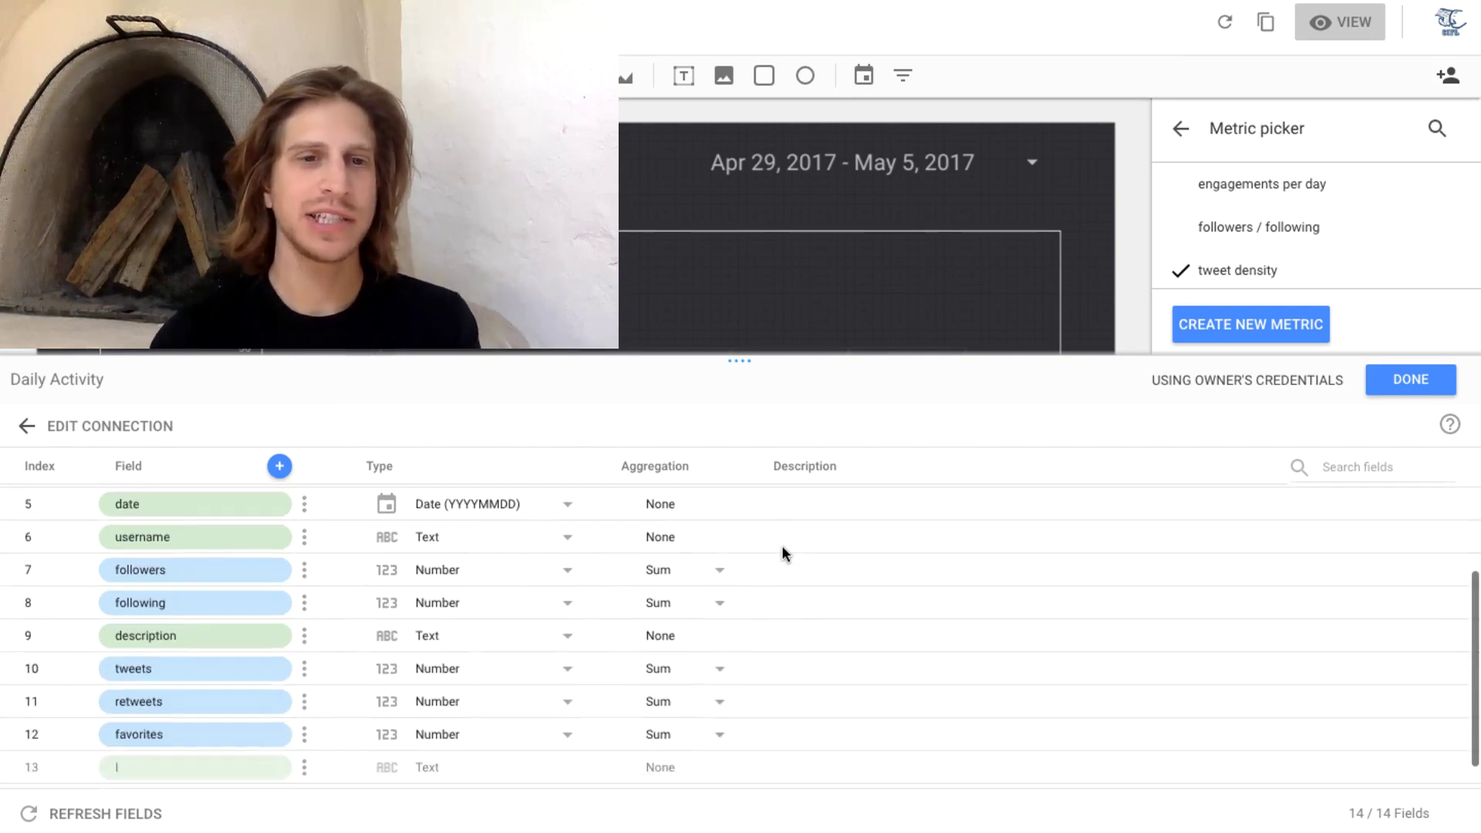
{"action": "scroll", "coordinate": [372, 615], "scroll_direction": "up", "scroll_amount": 1}
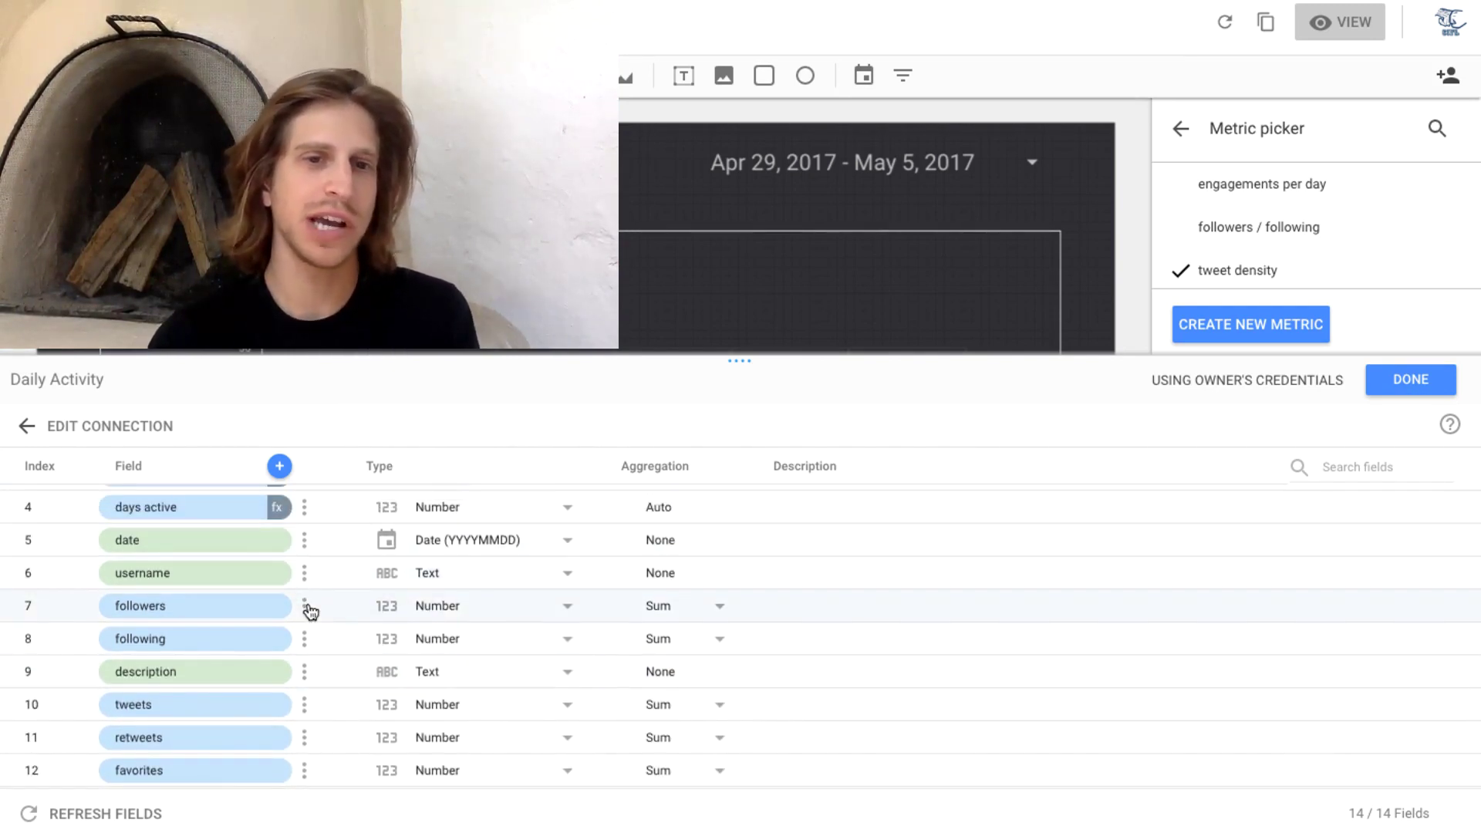
{"action": "scroll", "coordinate": [447, 590], "scroll_direction": "up", "scroll_amount": 3}
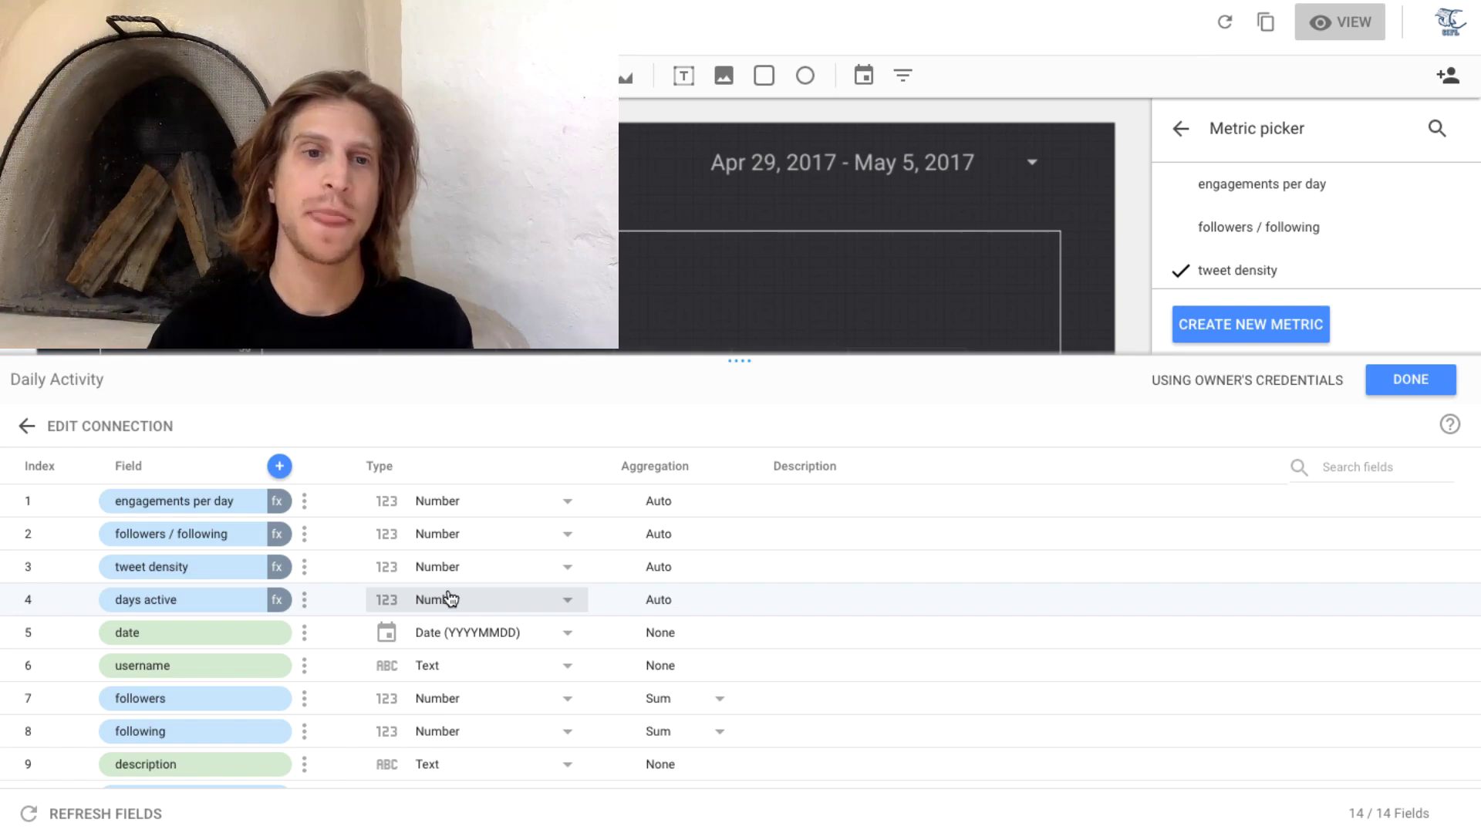
Step: Add a new calculated field named 'test field'
{"action": "left_click", "coordinate": [280, 467]}
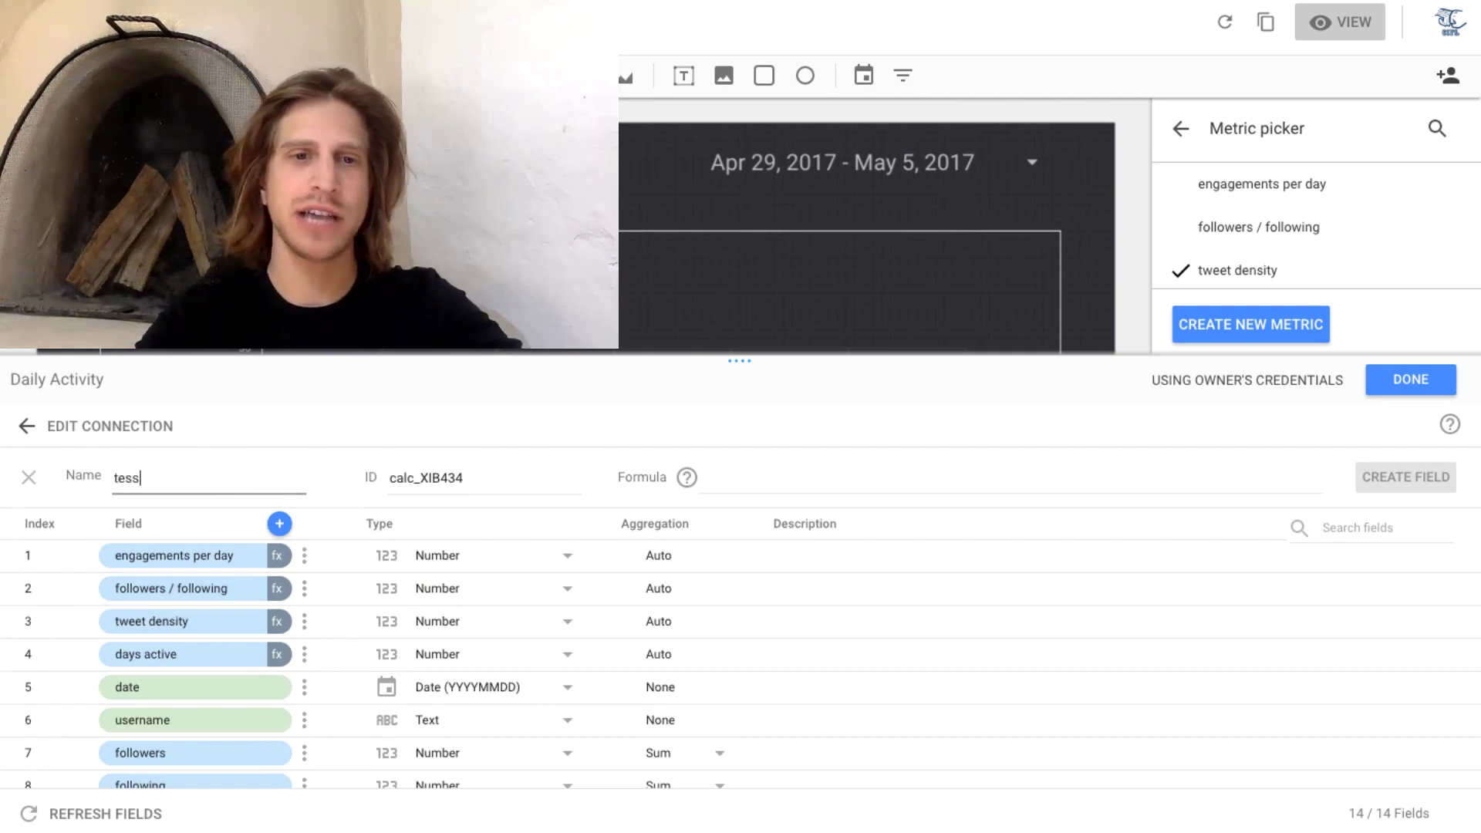
{"action": "type", "text": "test field"}
{"action": "double_click", "coordinate": [445, 480]}
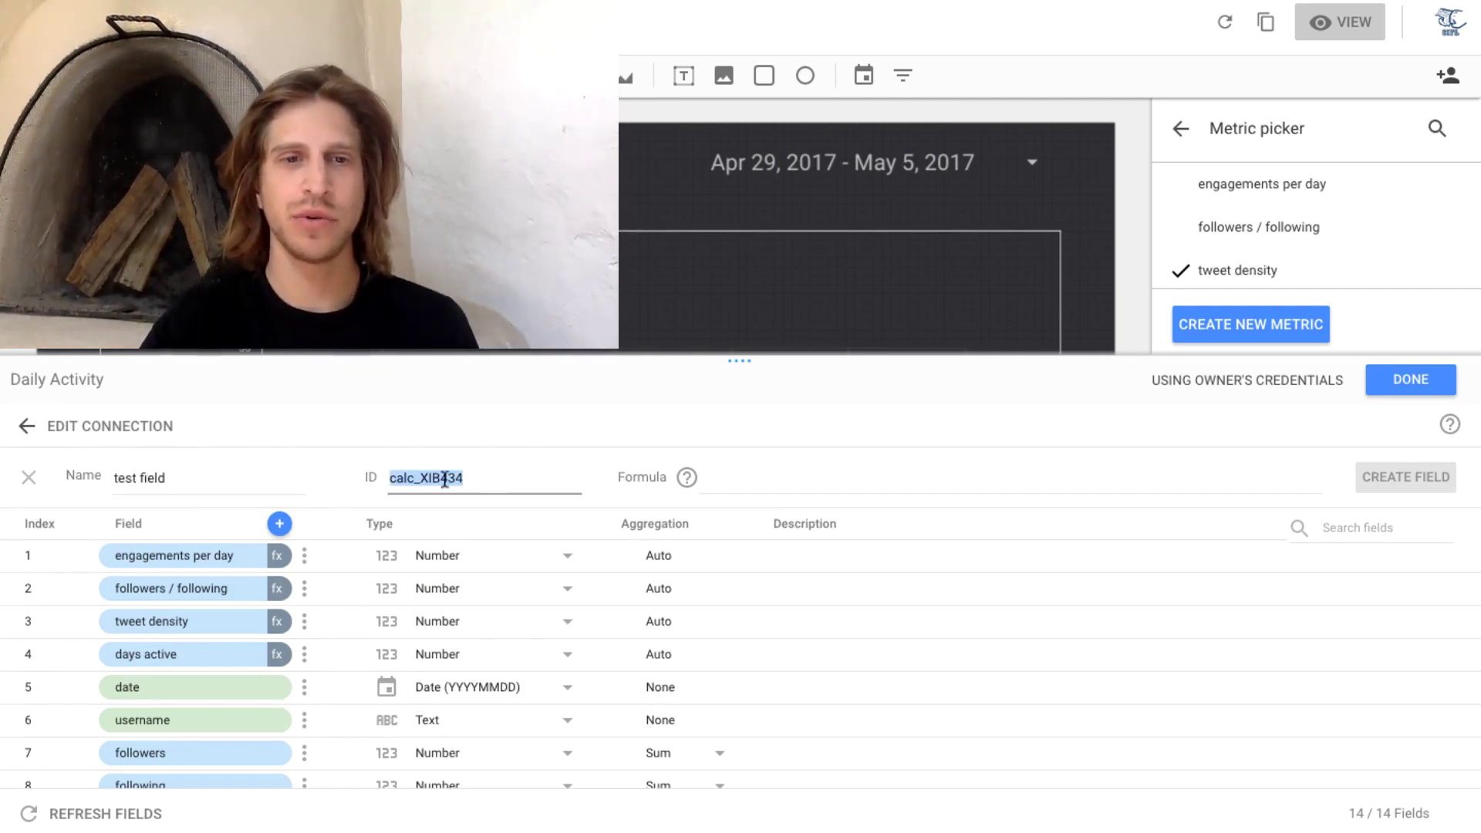
{"action": "left_click", "coordinate": [717, 478]}
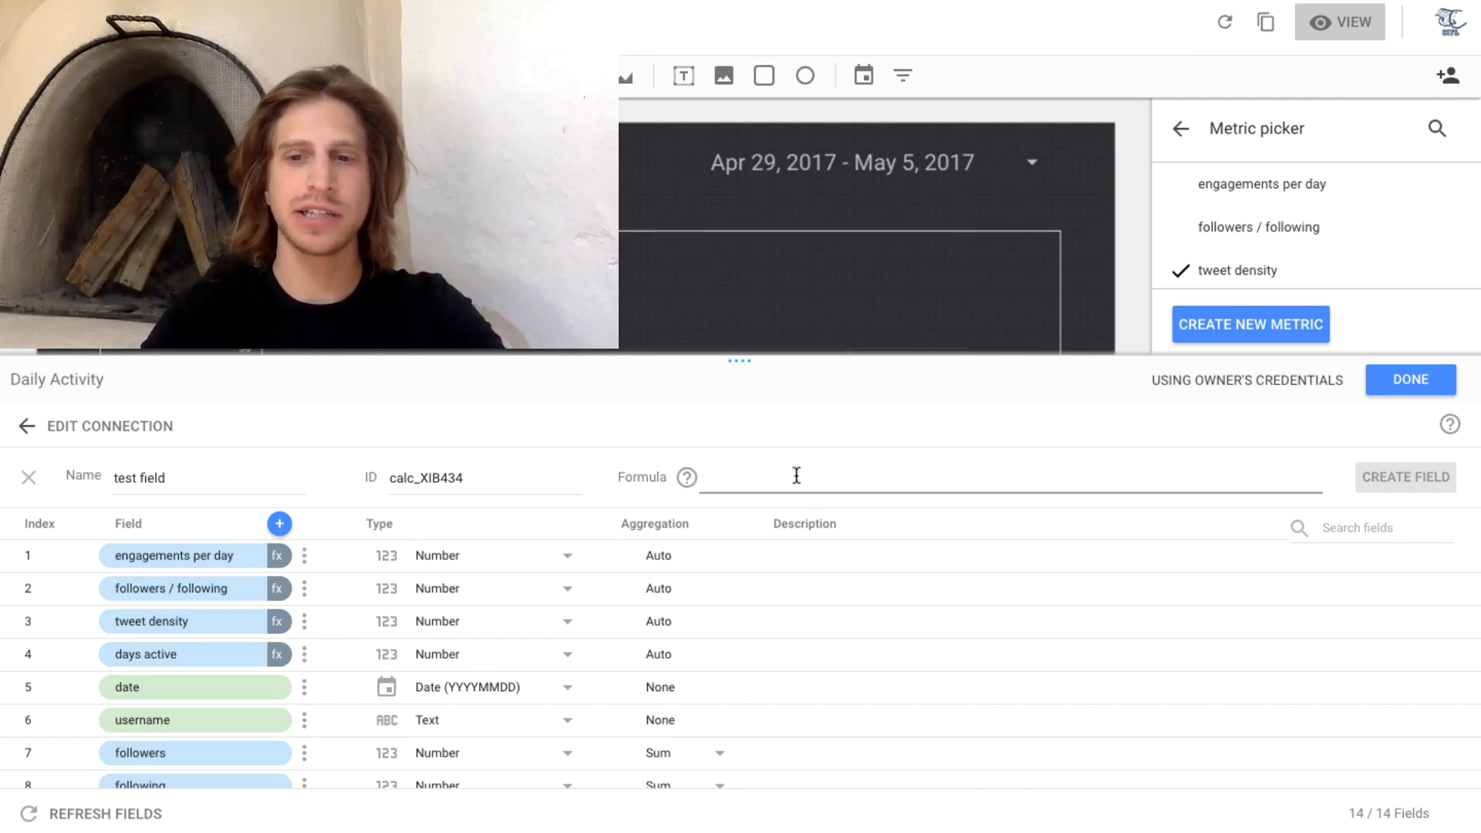
Step: Try AVG, SUM and CASE suggestions in the formula, leaving it empty
{"action": "type", "text": "av"}
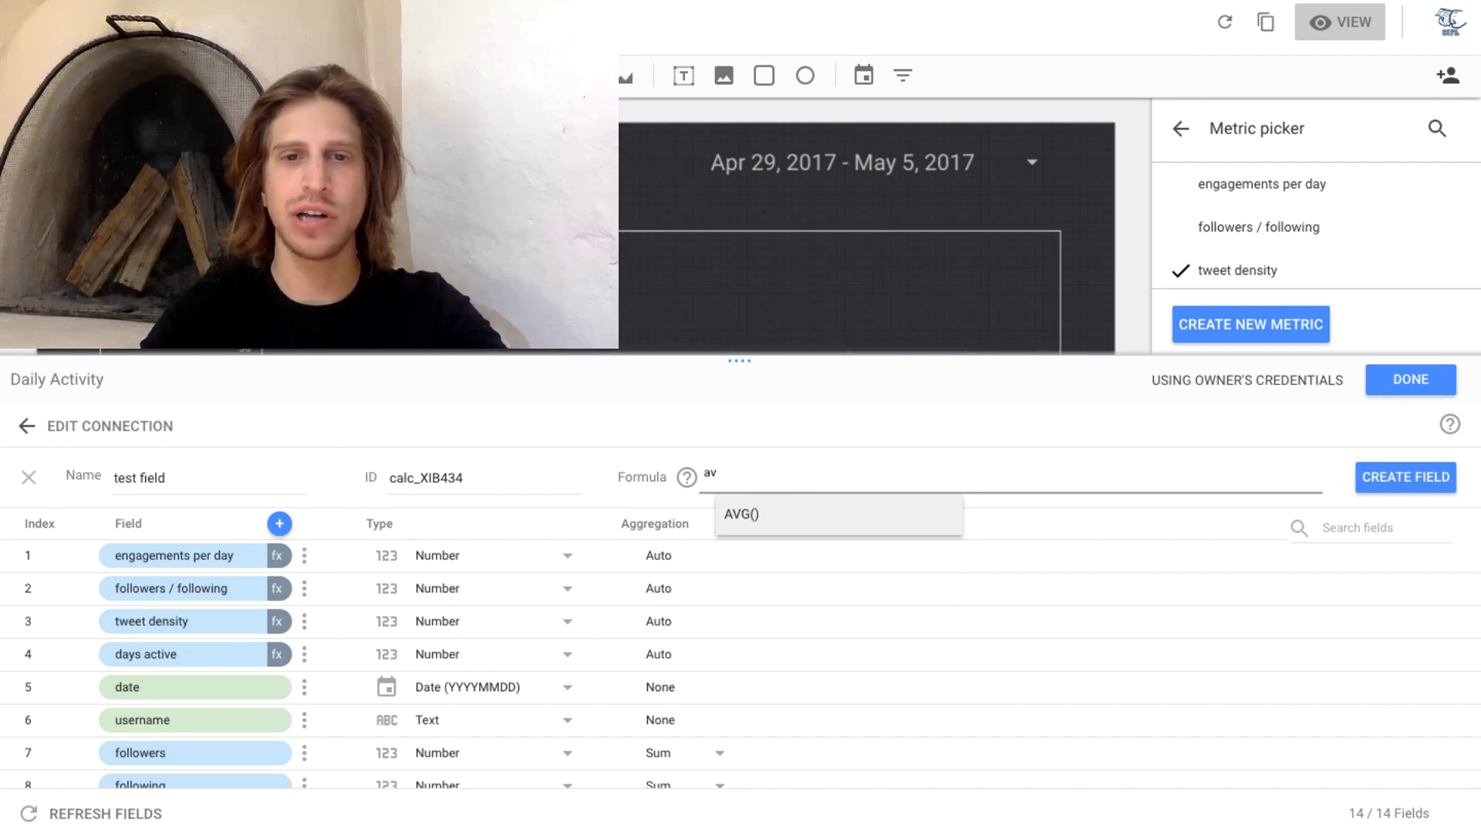
{"action": "key", "text": "Return"}
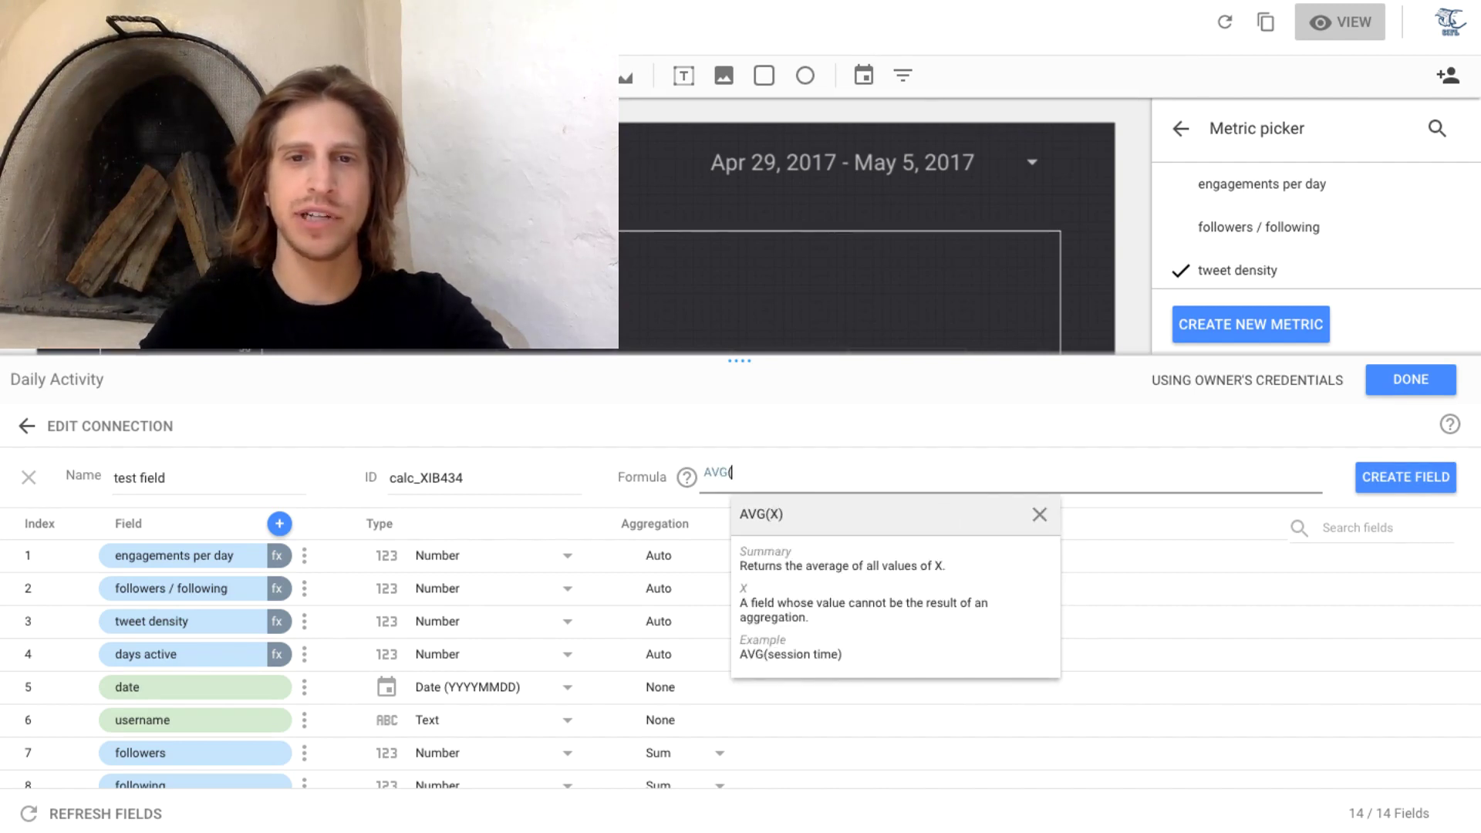
{"action": "key", "text": "BackSpace"}
{"action": "key", "text": "BackSpace"}
{"action": "key", "text": "BackSpace"}
{"action": "key", "text": "BackSpace"}
{"action": "type", "text": "sum"}
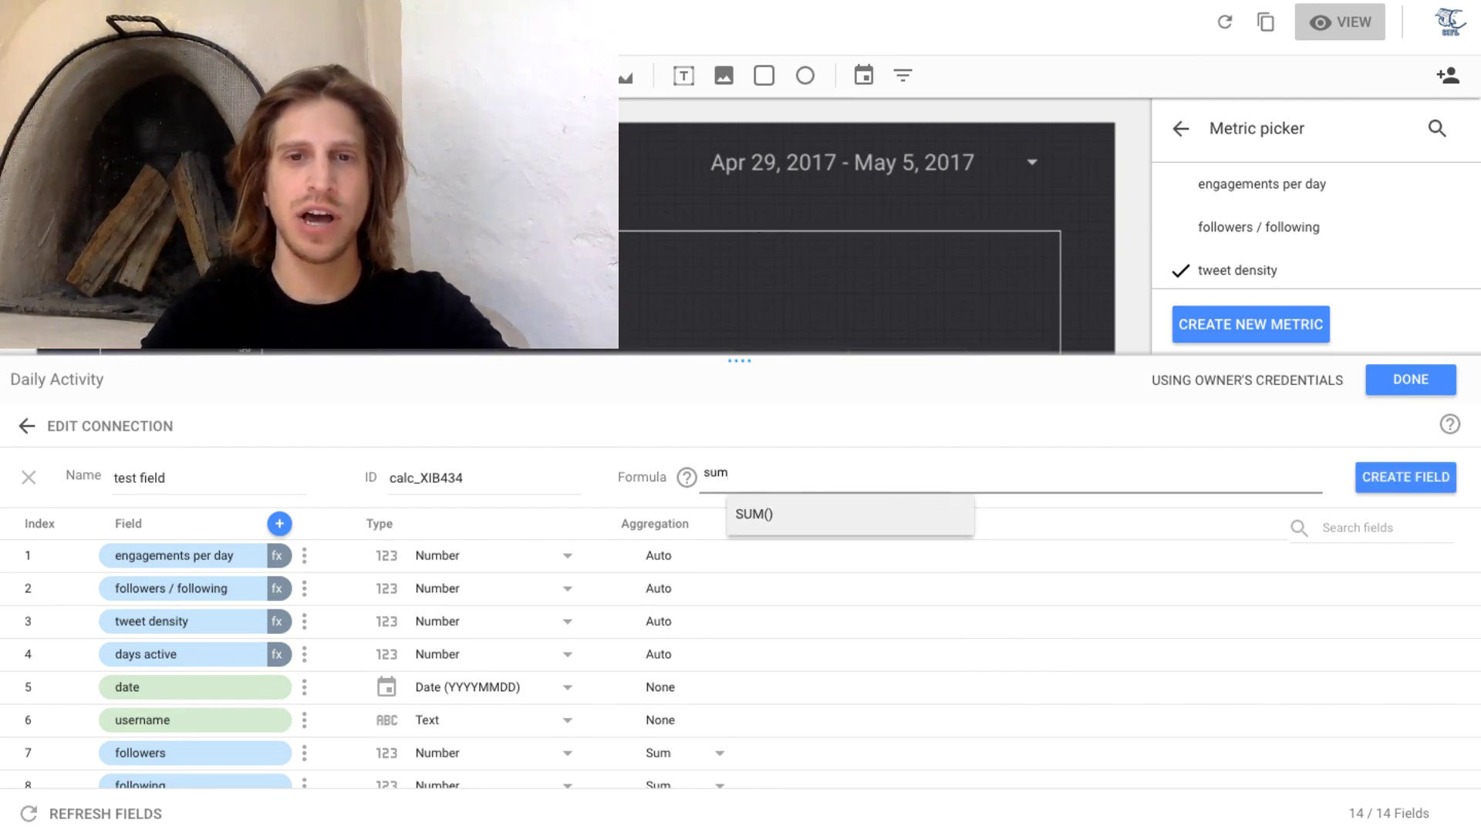
{"action": "key", "text": "BackSpace"}
{"action": "key", "text": "BackSpace"}
{"action": "key", "text": "BackSpace"}
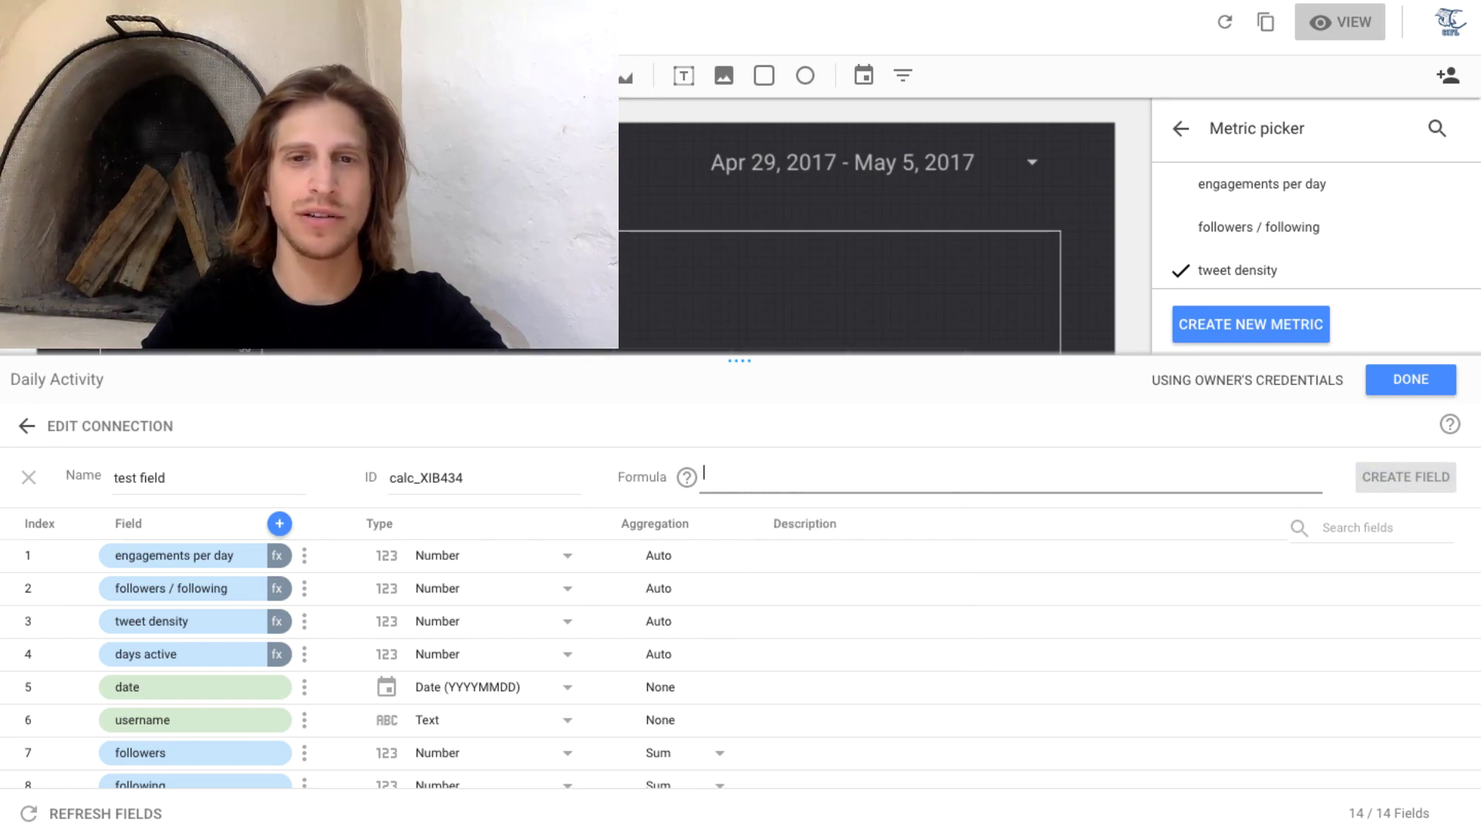
{"action": "type", "text": "case"}
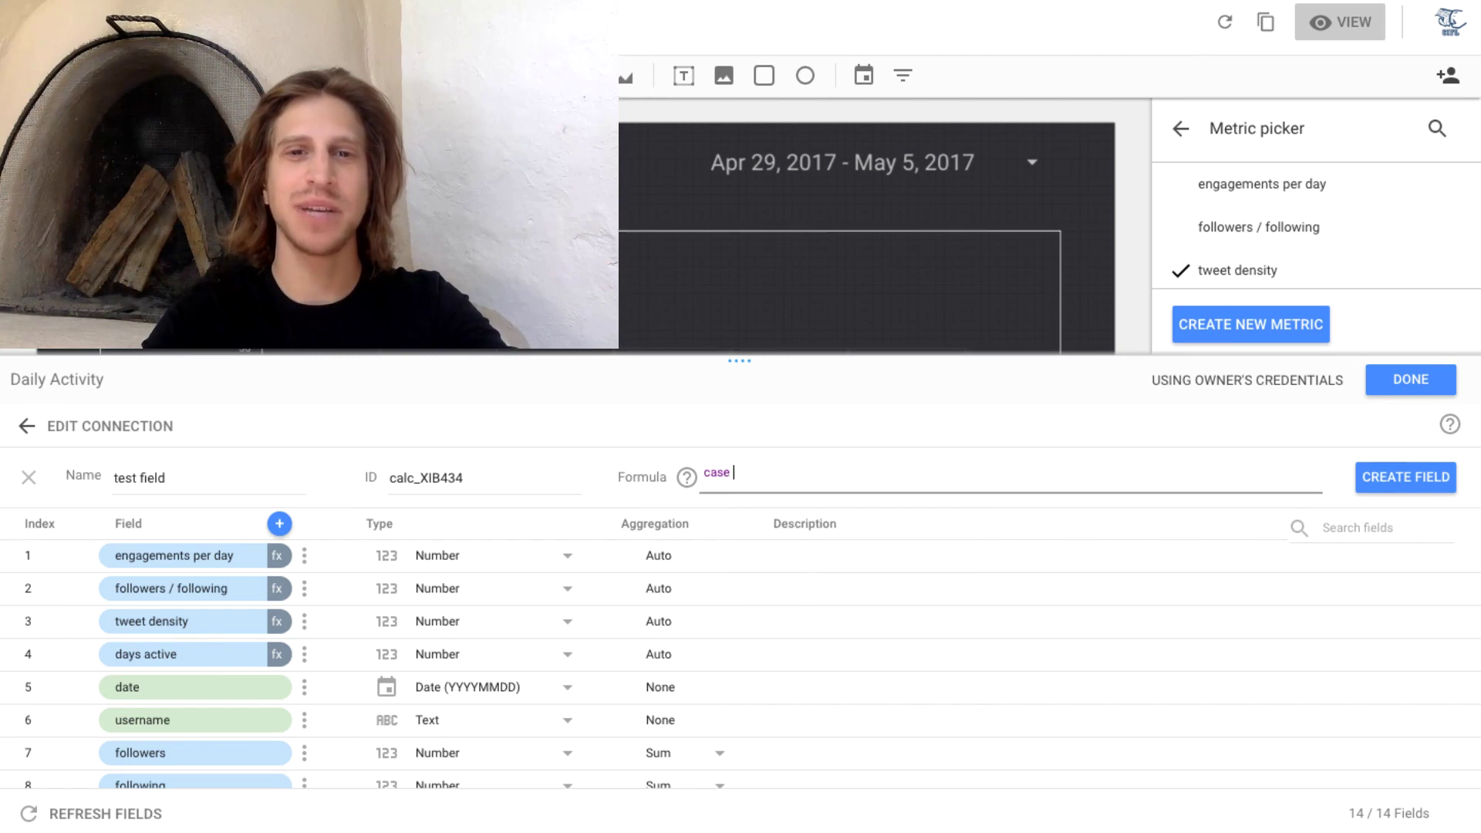
{"action": "key", "text": "BackSpace"}
{"action": "key", "text": "BackSpace"}
{"action": "key", "text": "BackSpace"}
{"action": "key", "text": "BackSpace"}
{"action": "key", "text": "BackSpace"}
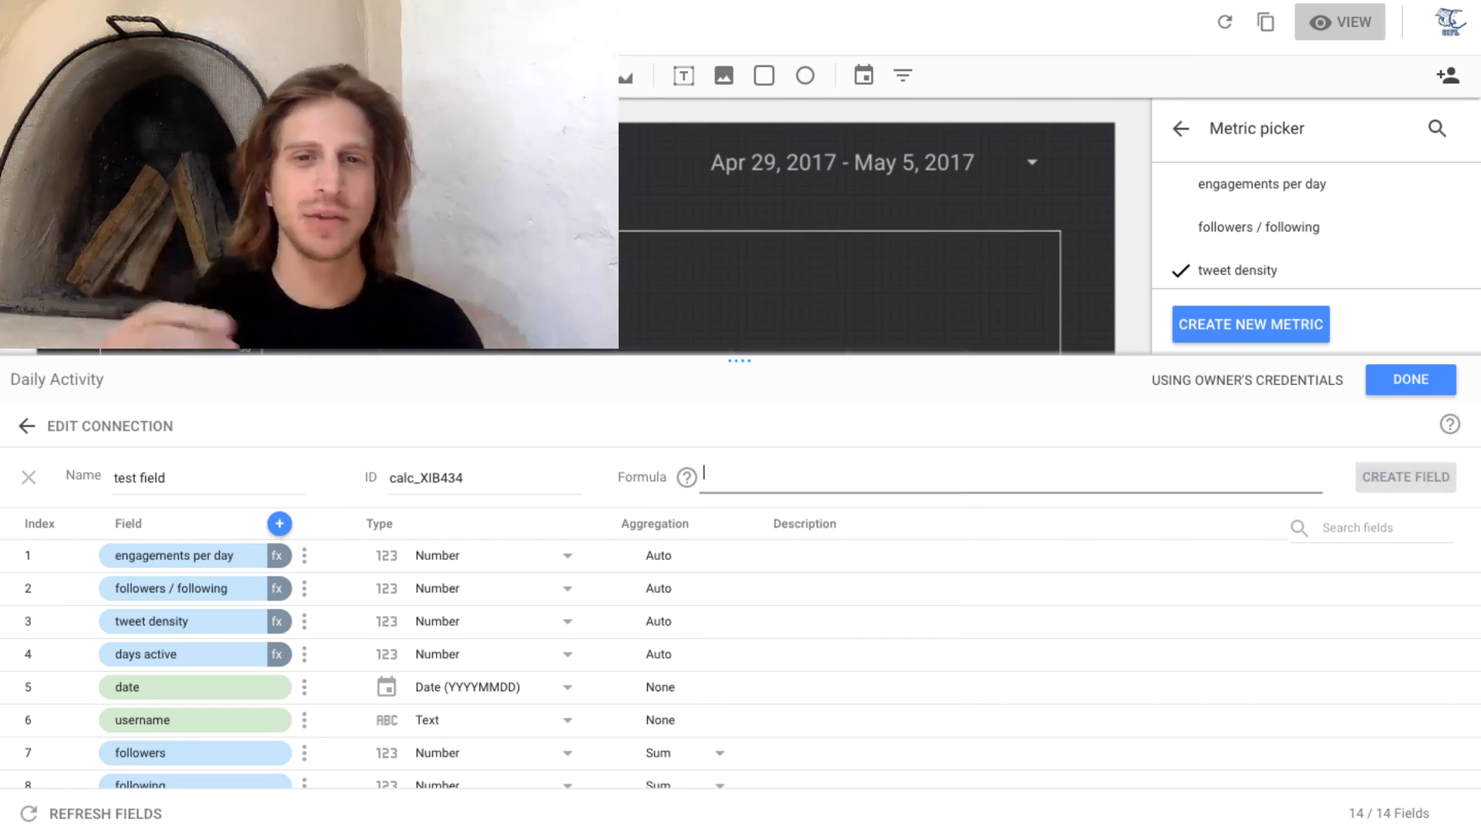
{"action": "type", "text": "b"}
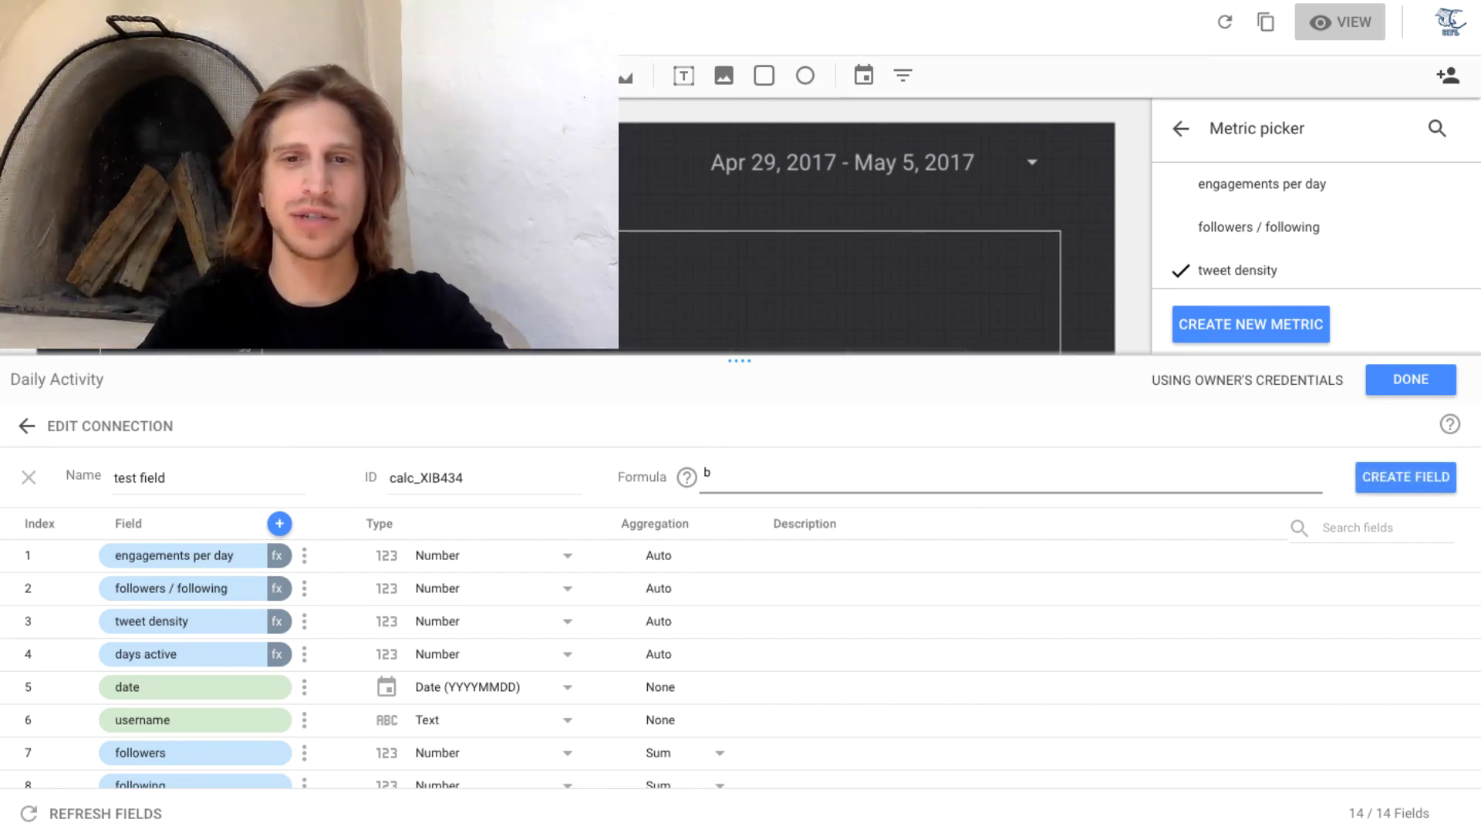
{"action": "key", "text": "BackSpace"}
{"action": "type", "text": "c"}
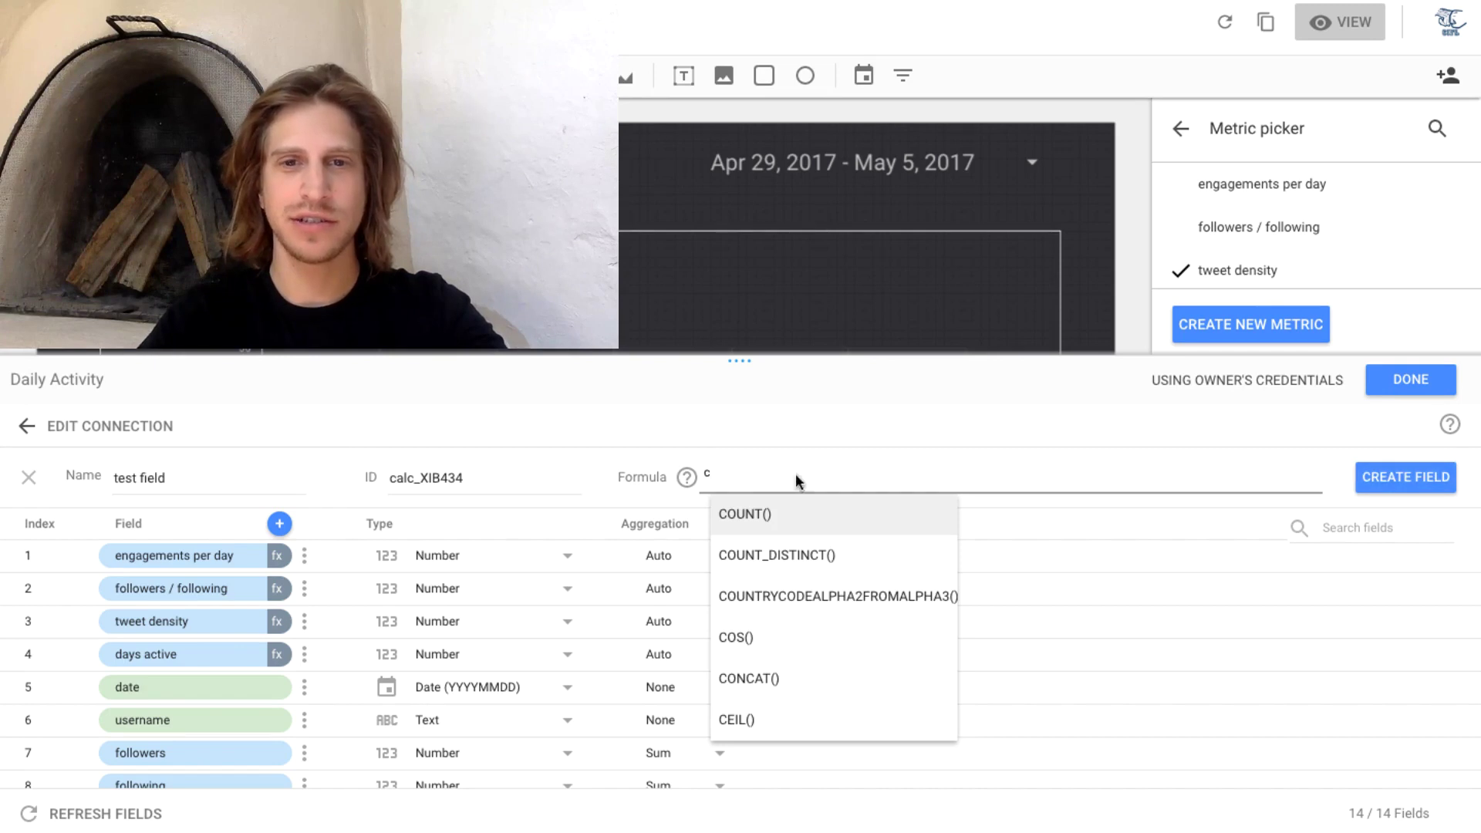
{"action": "scroll", "coordinate": [797, 554], "scroll_direction": "down", "scroll_amount": 1}
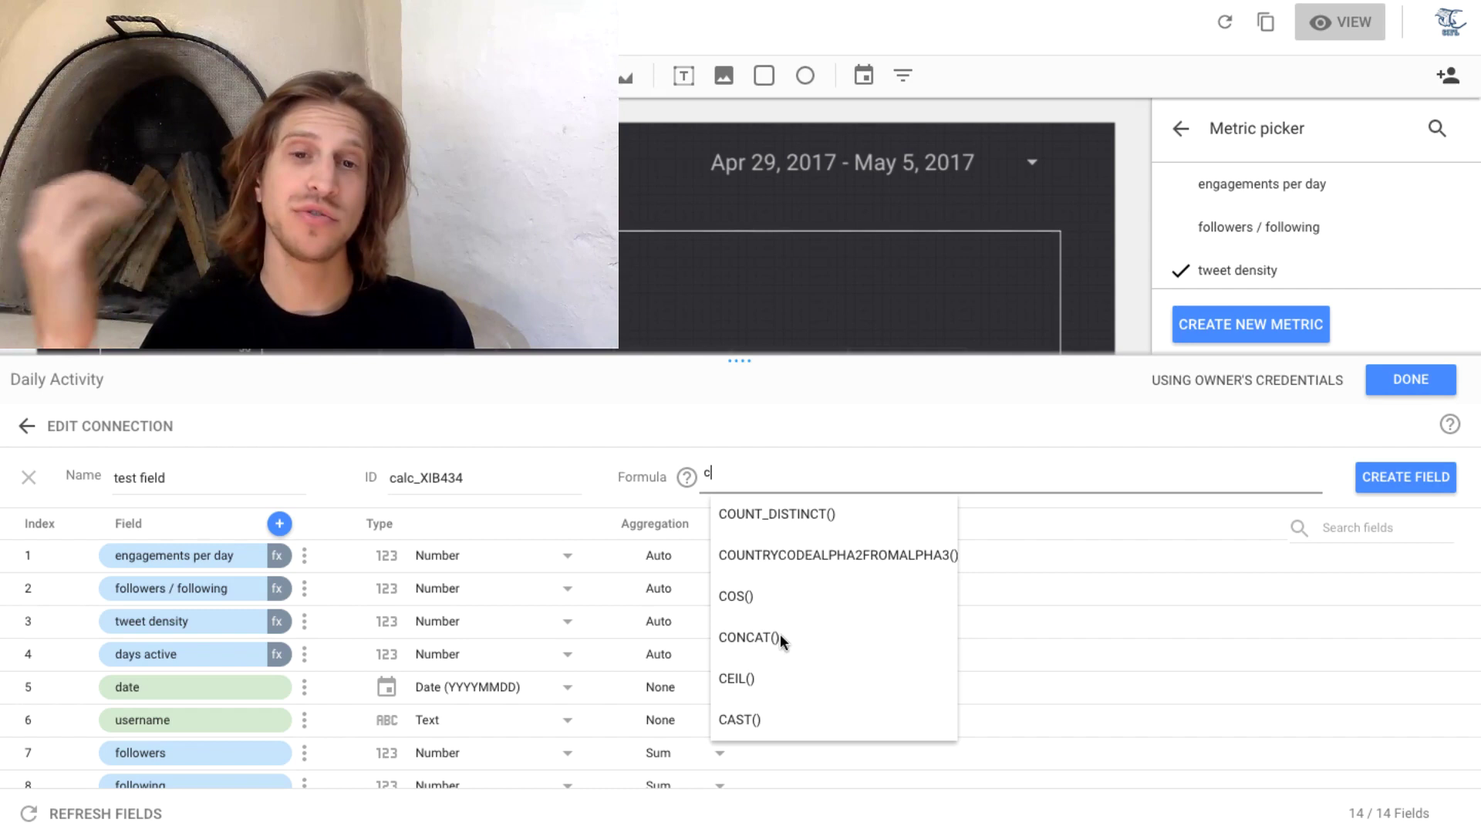
{"action": "key", "text": "BackSpace"}
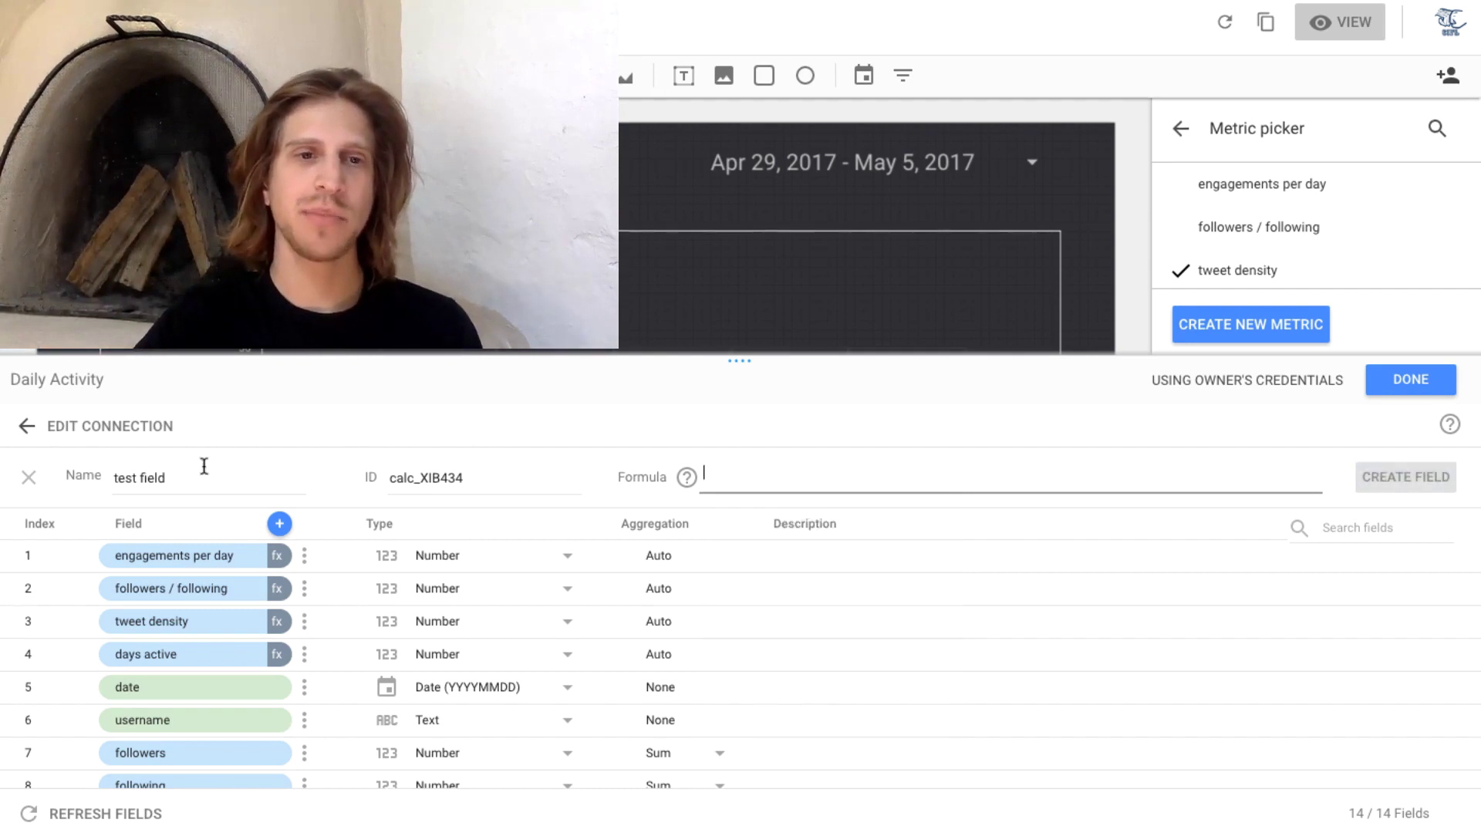
Step: Cancel the empty 'test field' draft and look over the remaining field list
{"action": "left_click", "coordinate": [30, 479]}
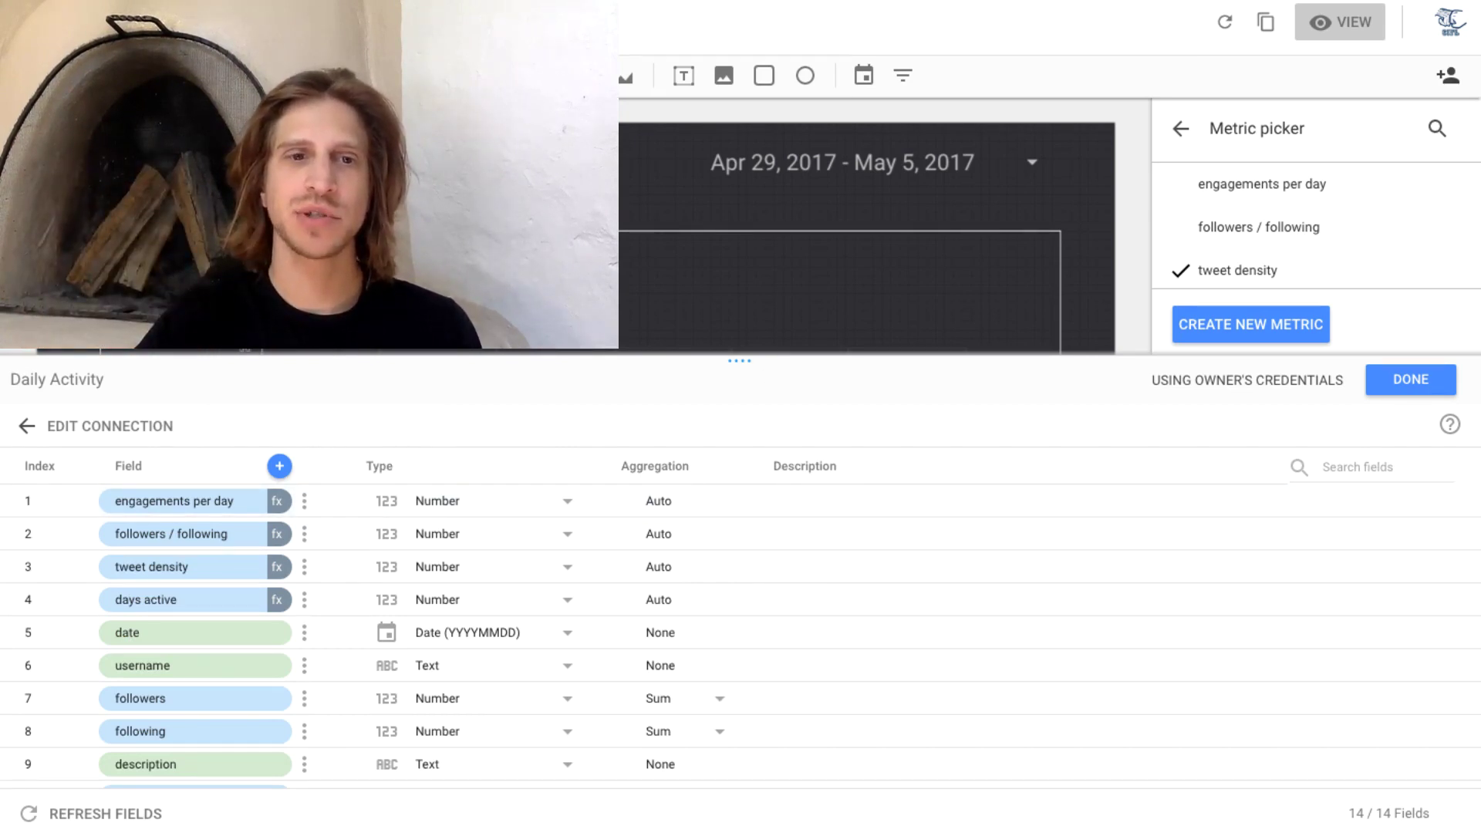
{"action": "scroll", "coordinate": [421, 684], "scroll_direction": "down", "scroll_amount": 1}
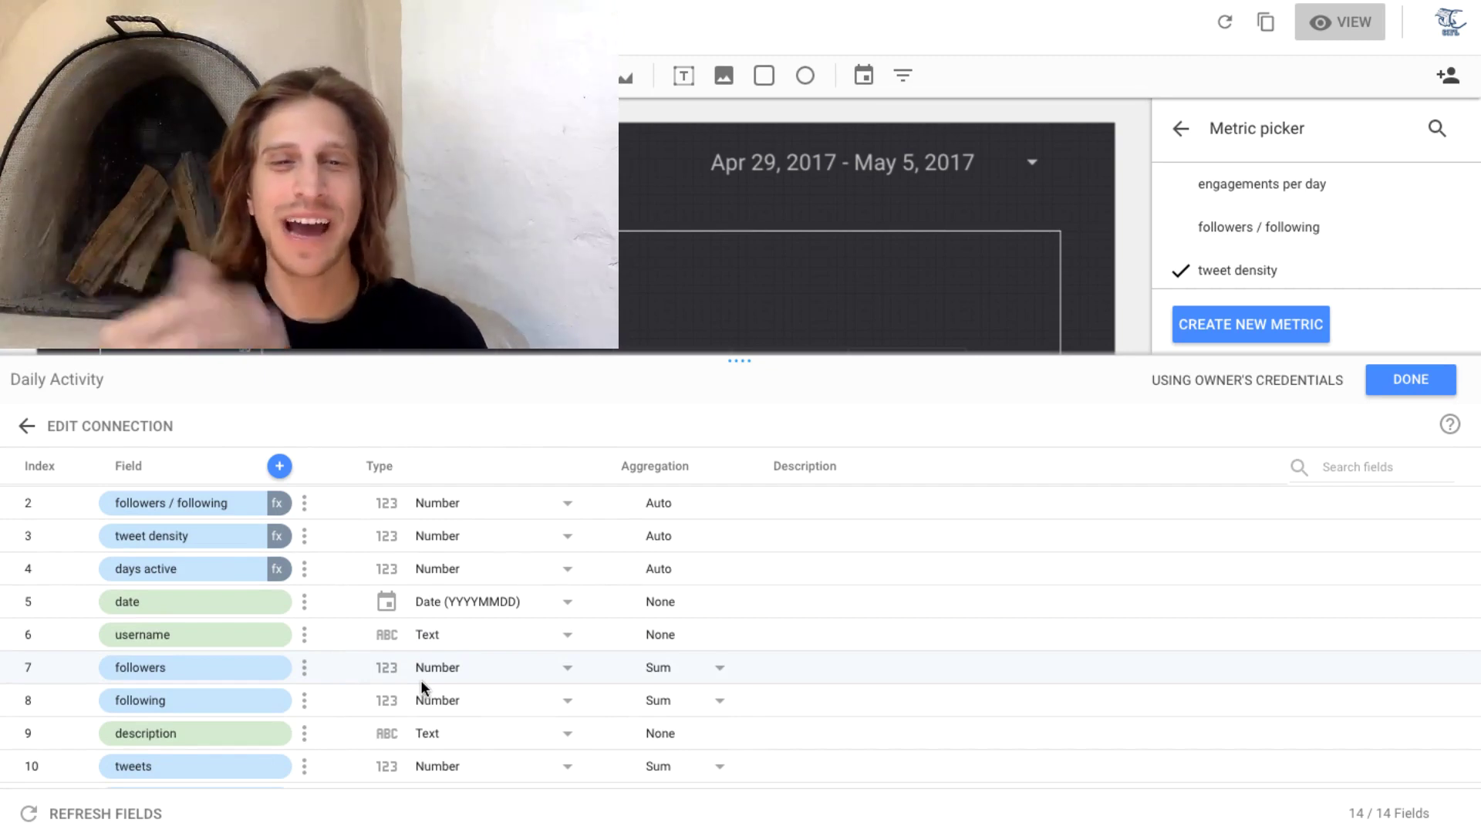
{"action": "scroll", "coordinate": [419, 679], "scroll_direction": "up", "scroll_amount": 1}
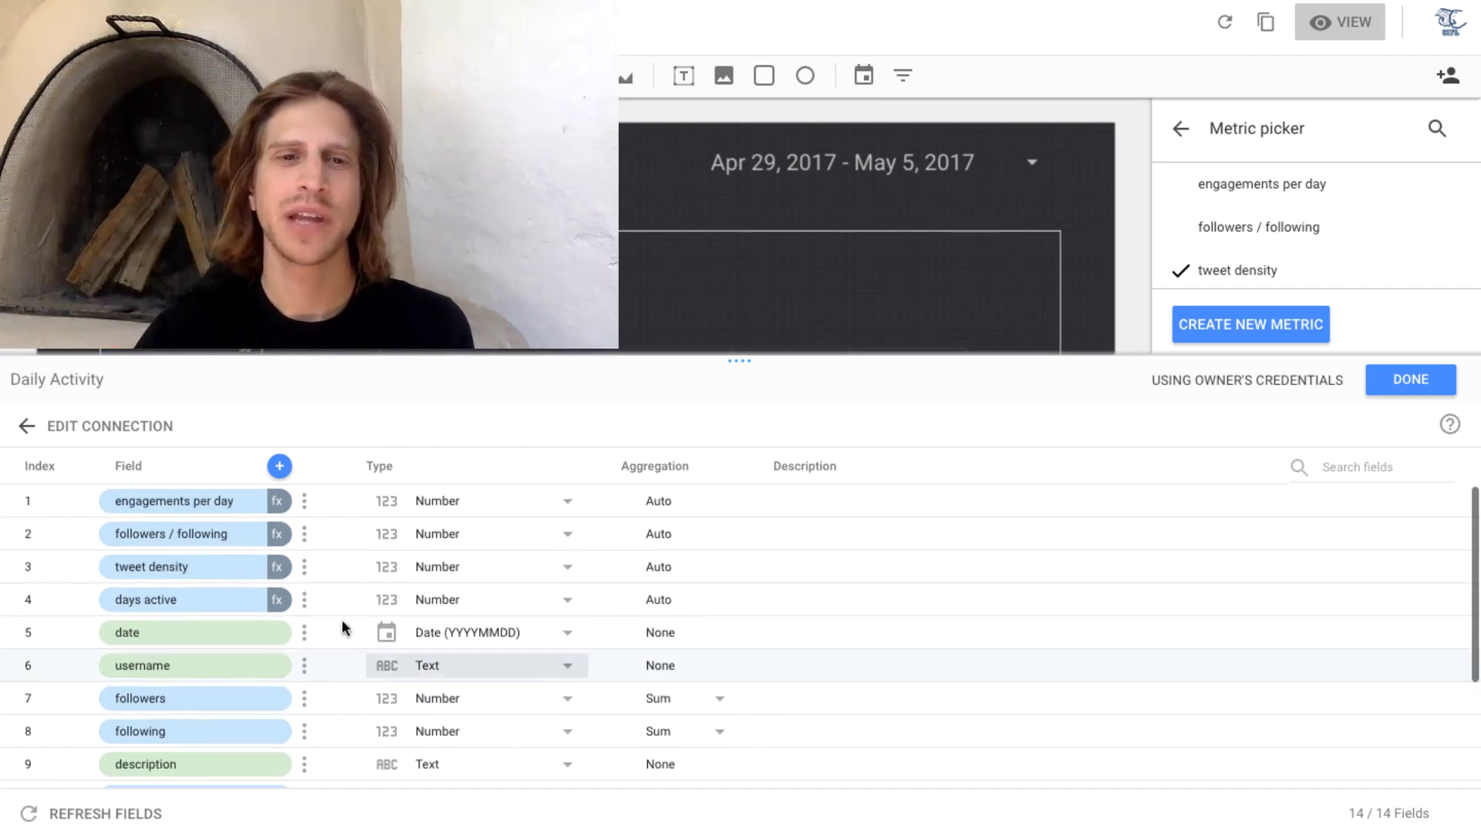
Step: Rewrite the days active formula from COUNTunique to COUNT(date) and close the function help
{"action": "left_click", "coordinate": [306, 601]}
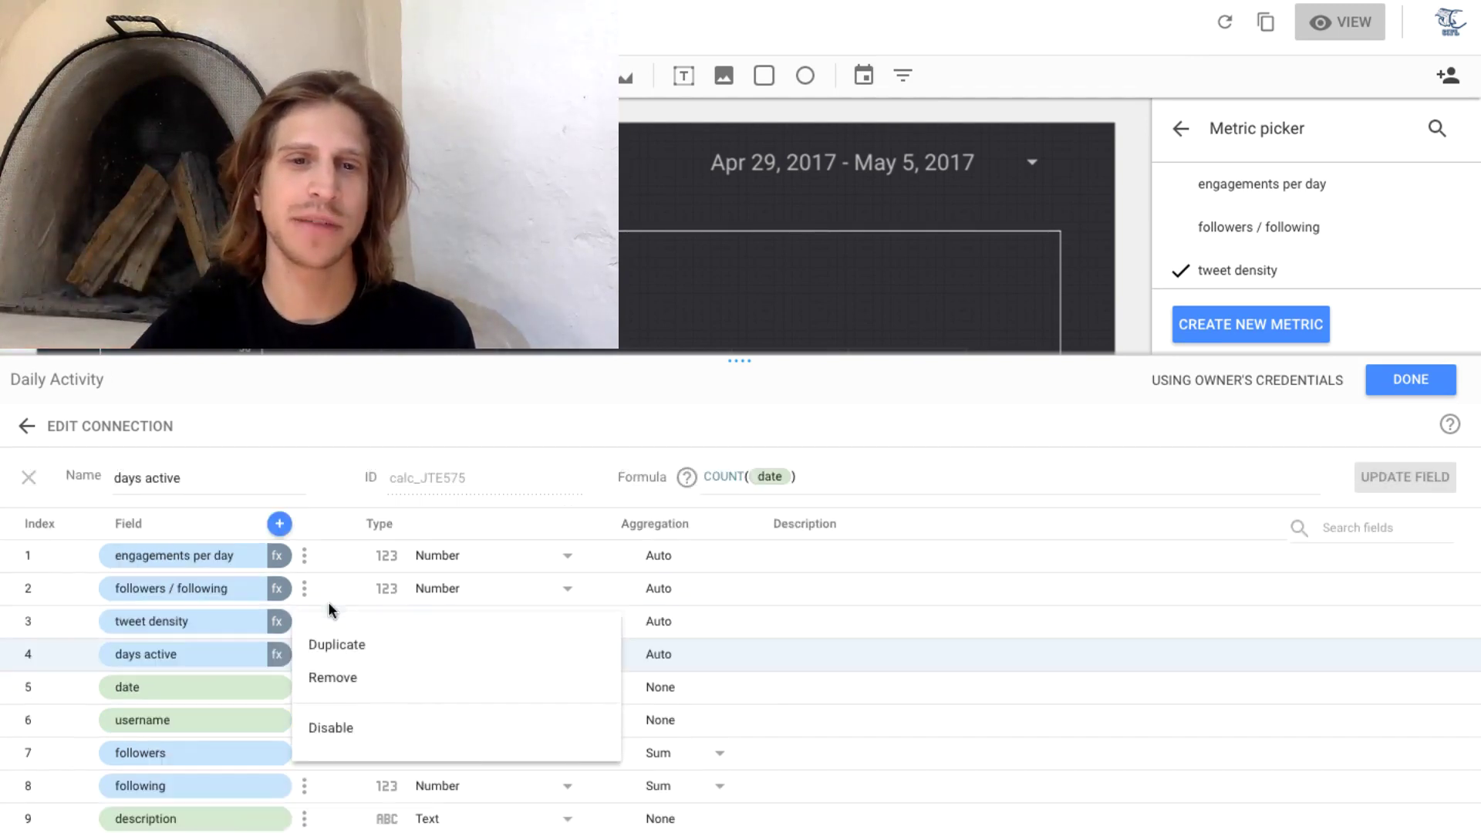
{"action": "left_click", "coordinate": [671, 434]}
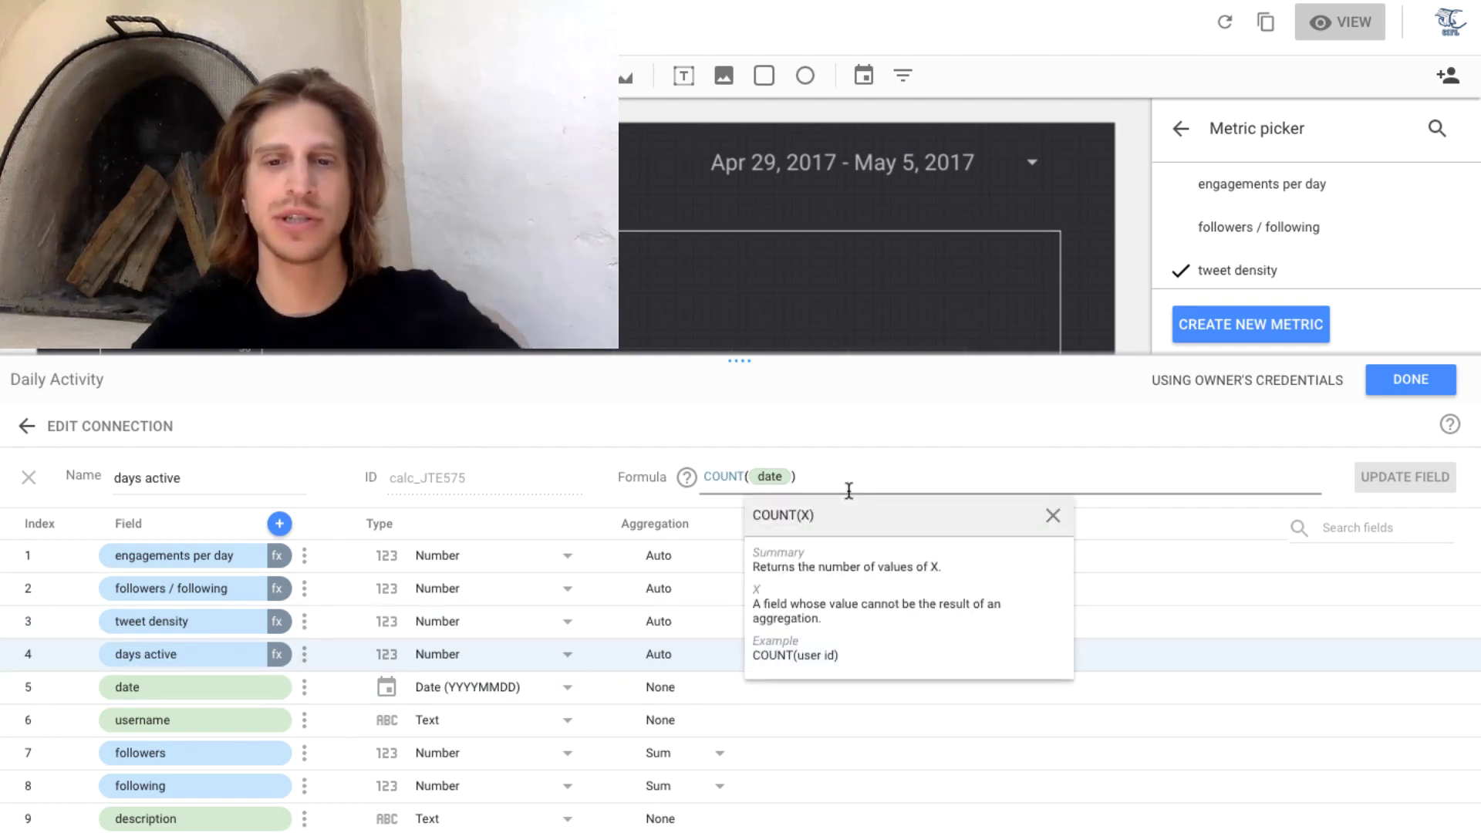
{"action": "type", "text": "unique"}
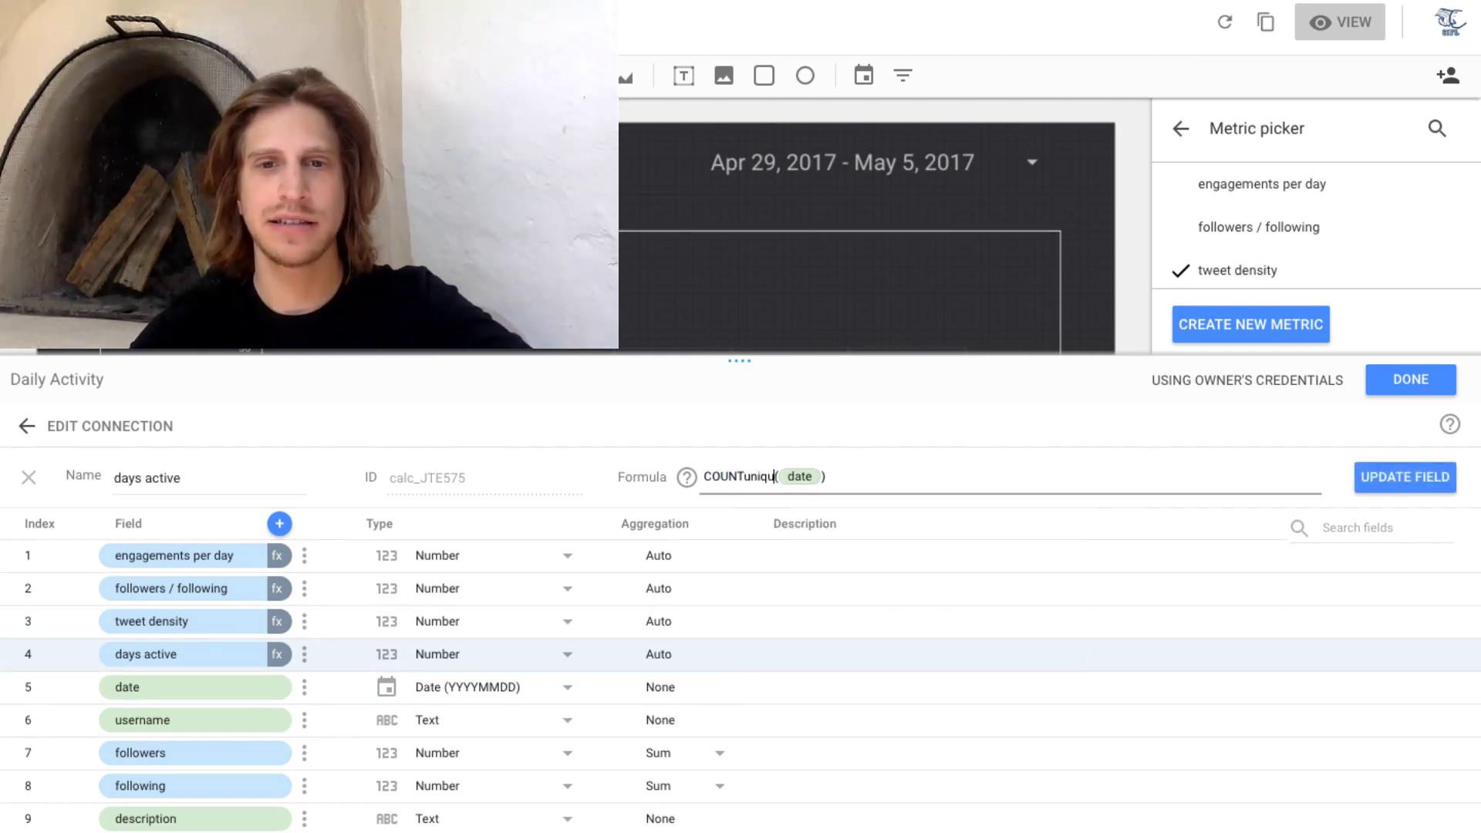
{"action": "type", "text": "NT"}
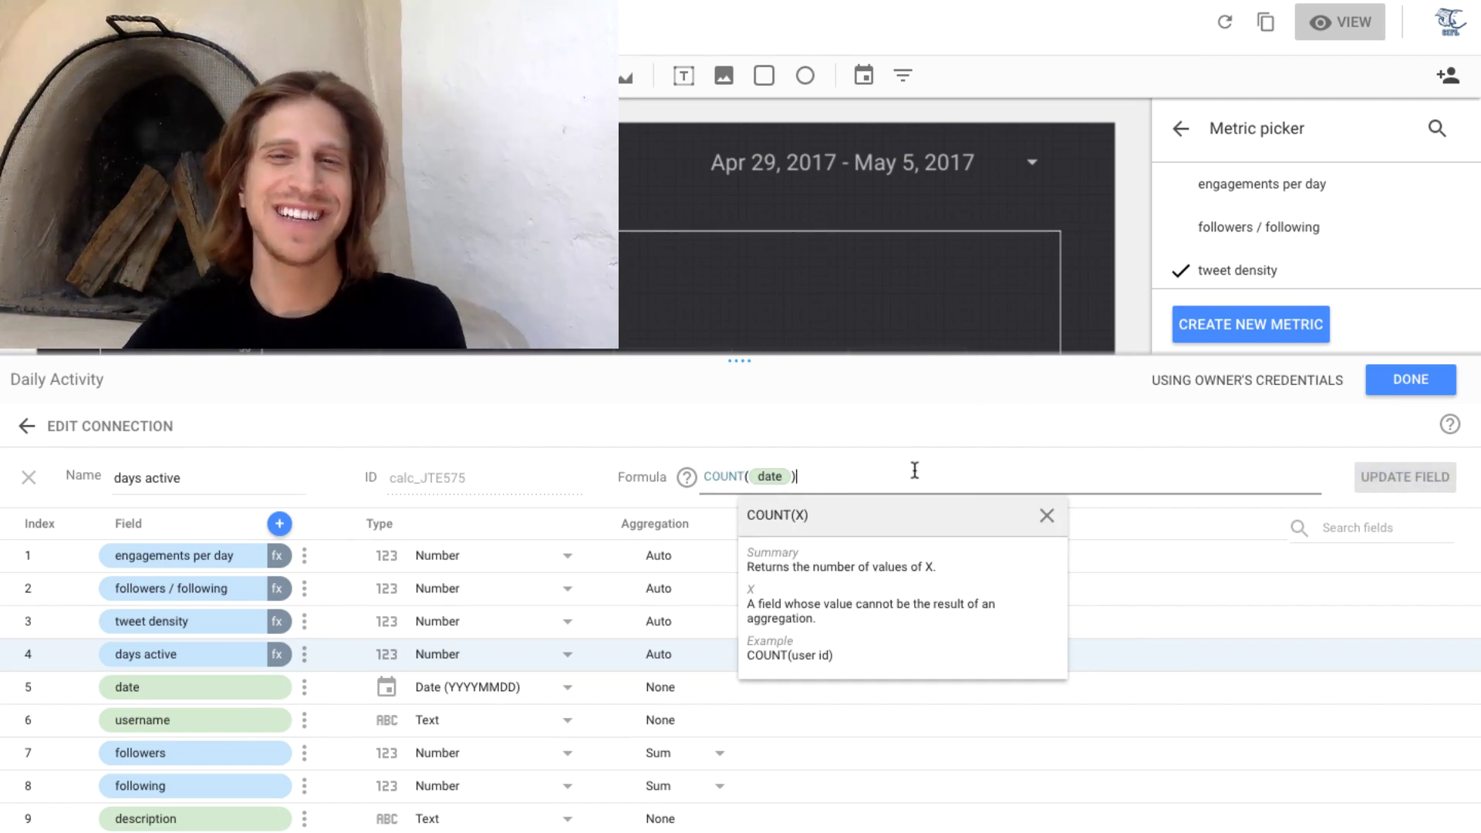
{"action": "left_click", "coordinate": [769, 479]}
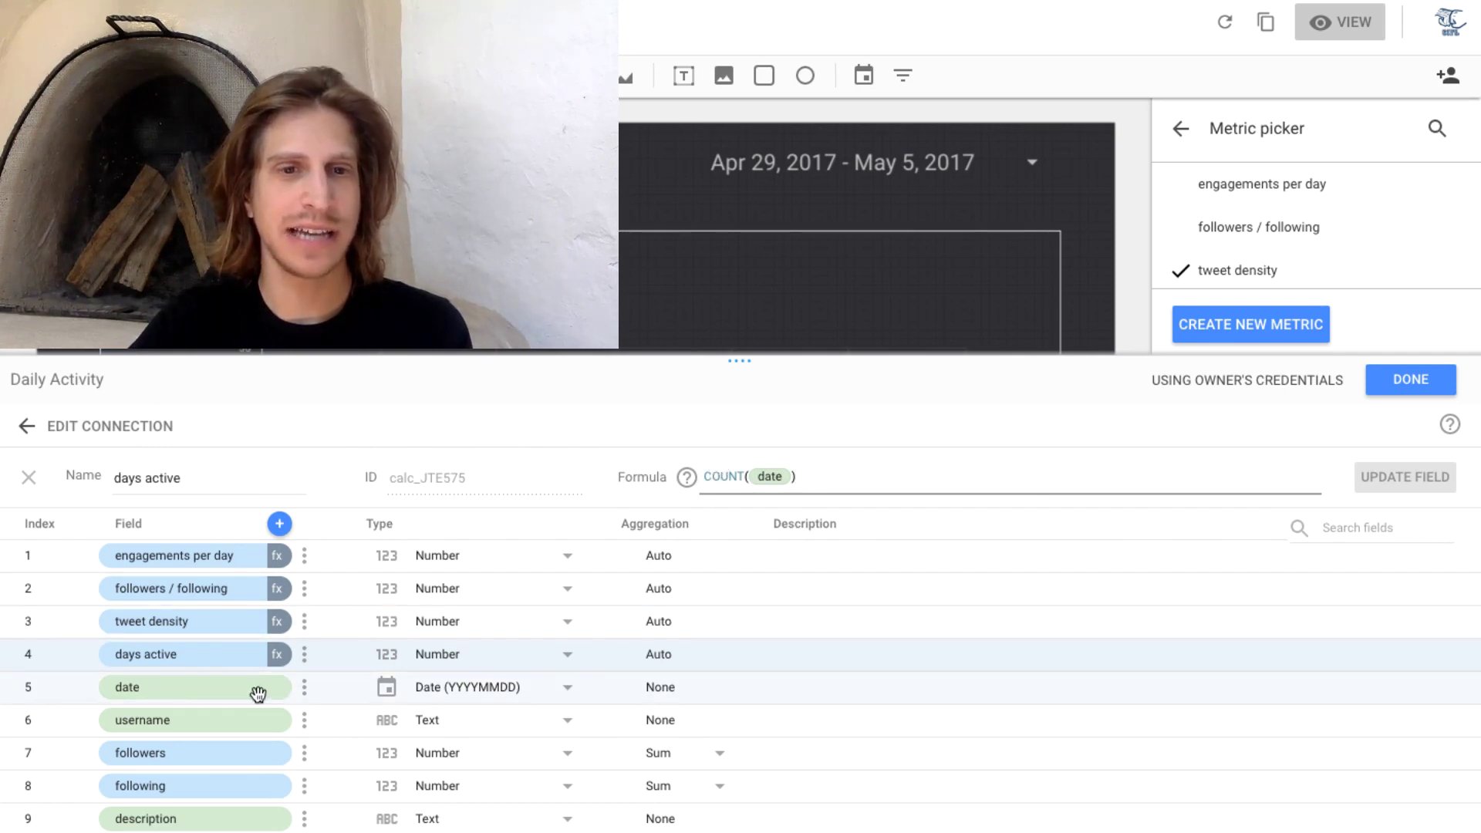
{"action": "scroll", "coordinate": [258, 695], "scroll_direction": "down", "scroll_amount": 1}
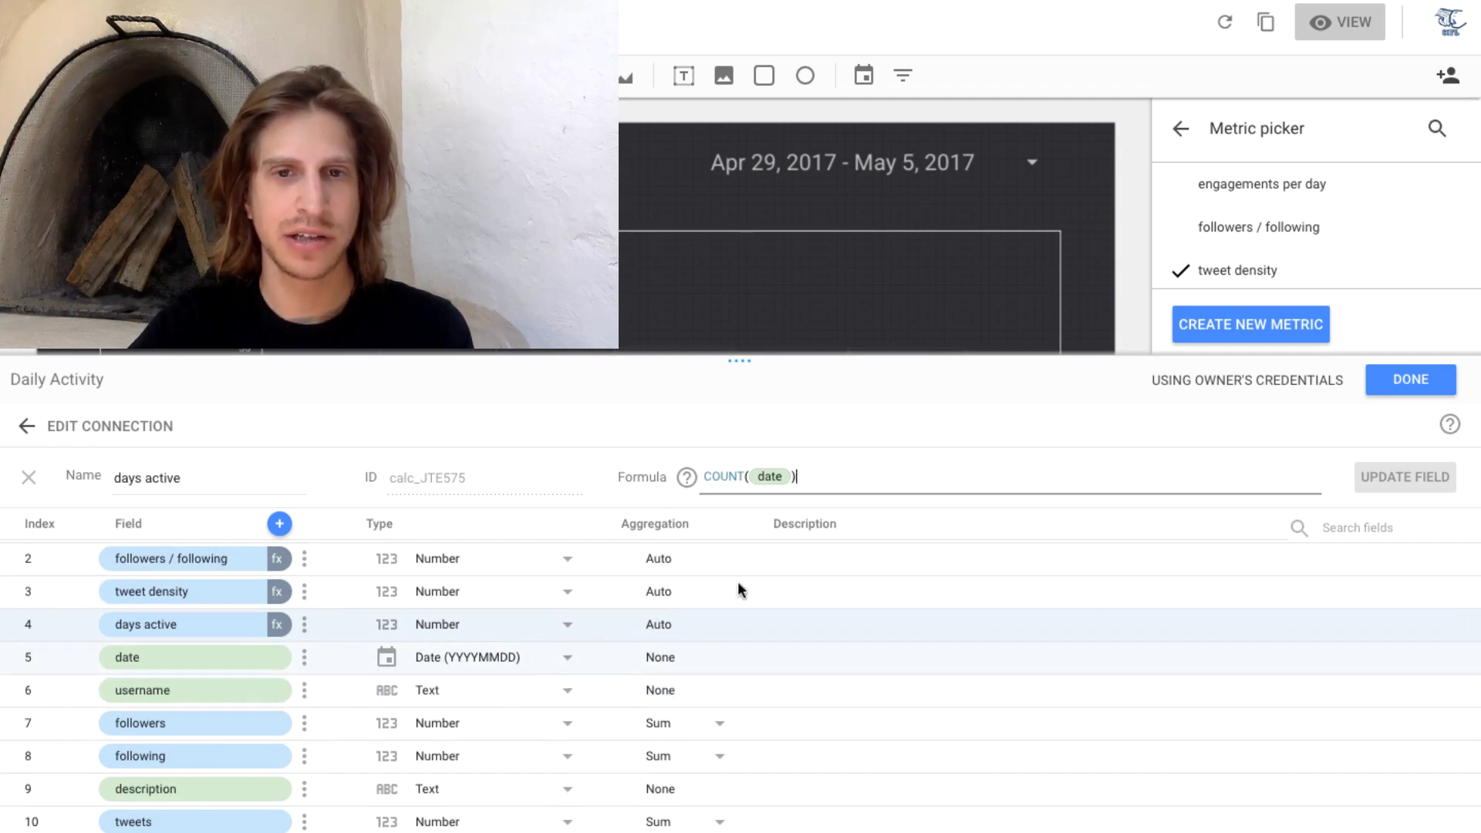
Step: Change the days active formula to COUNT(followers) and apply it
{"action": "key", "text": "BackSpace"}
{"action": "key", "text": "BackSpace"}
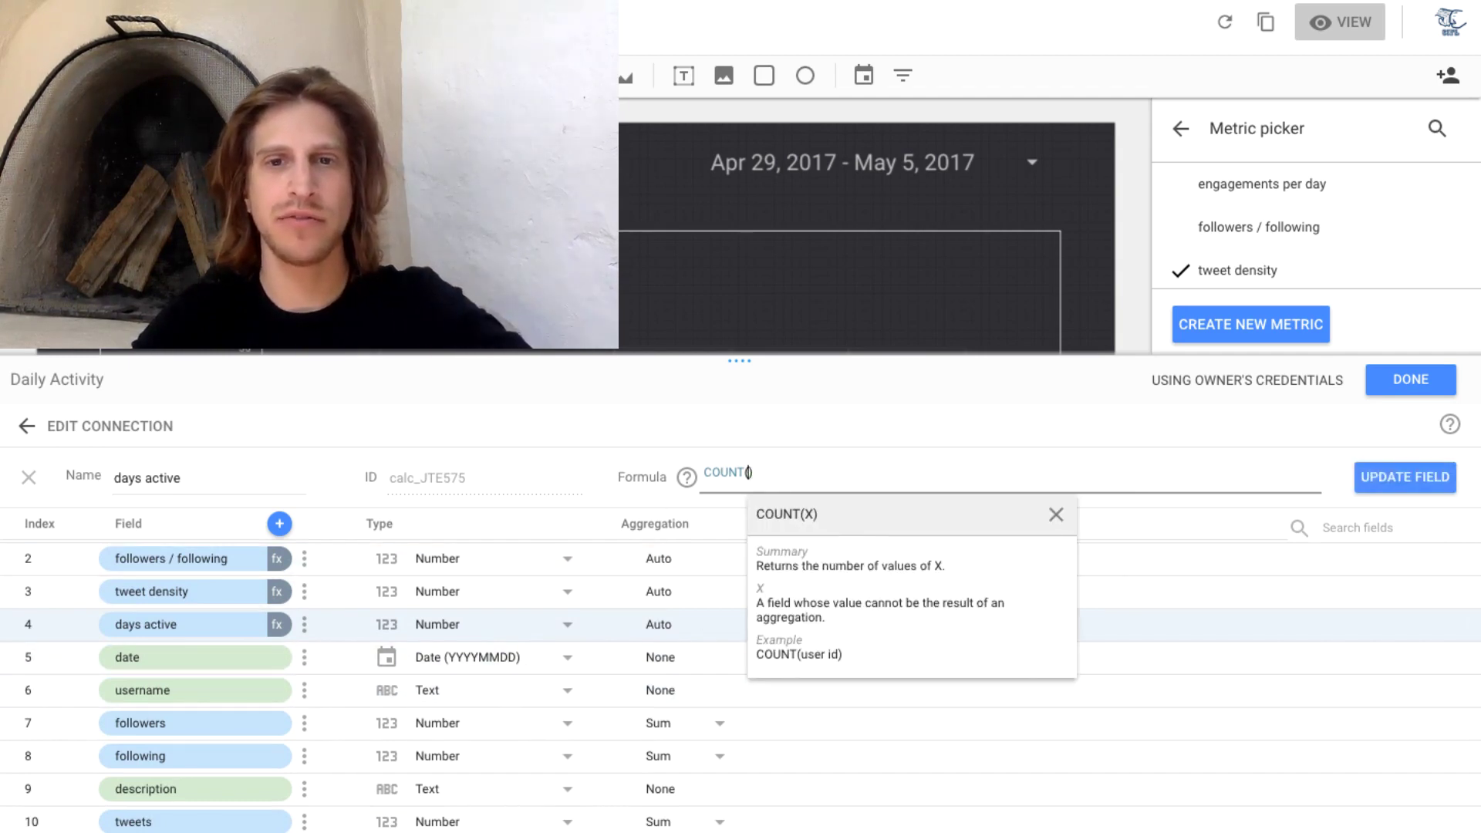
{"action": "type", "text": "foll"}
{"action": "key", "text": "Return"}
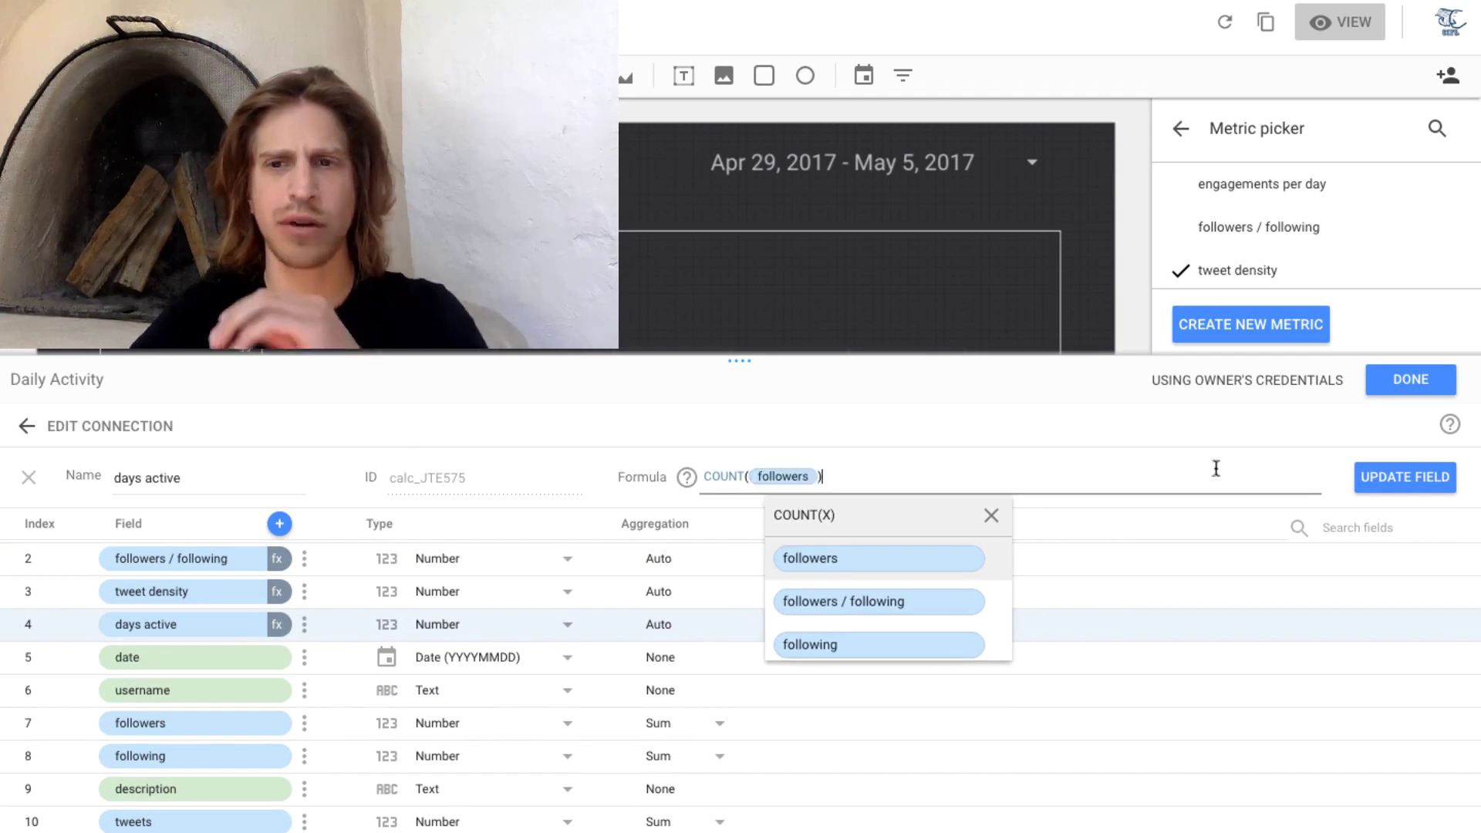
{"action": "left_click", "coordinate": [1433, 480]}
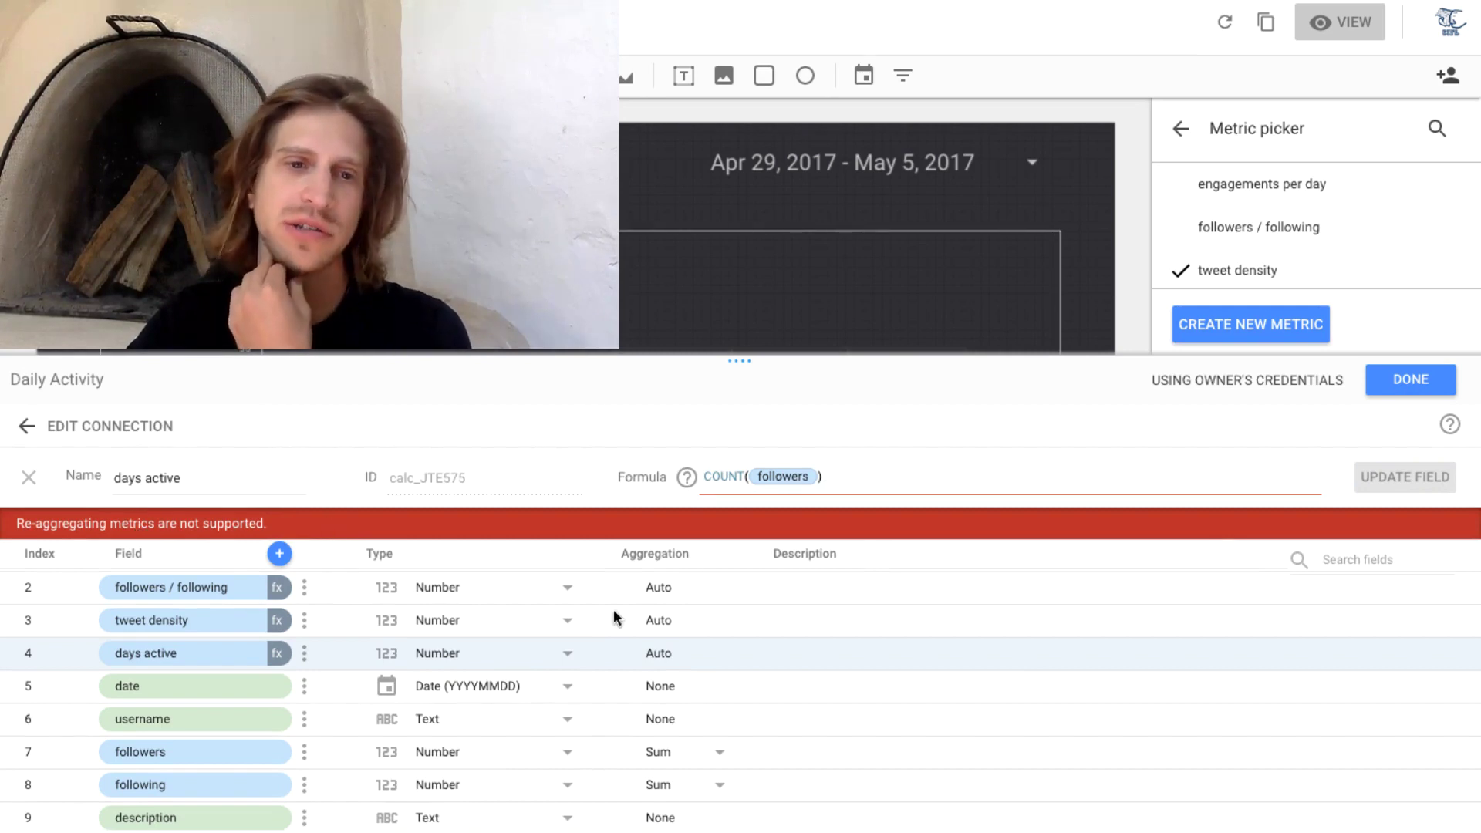
{"action": "scroll", "coordinate": [589, 655], "scroll_direction": "down", "scroll_amount": 1}
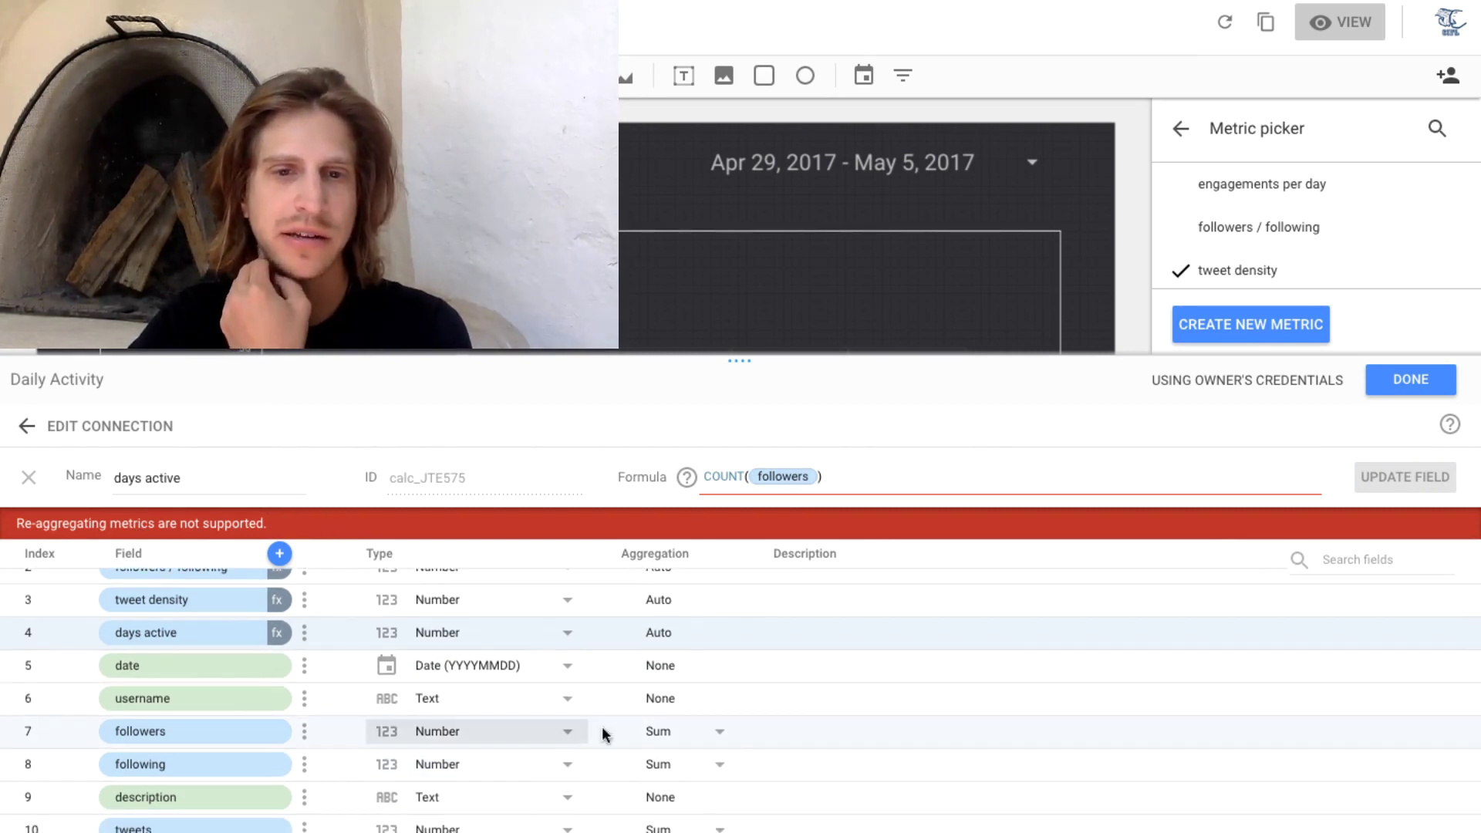
Step: Switch followers' aggregation to None, then back to Sum
{"action": "left_click", "coordinate": [656, 733]}
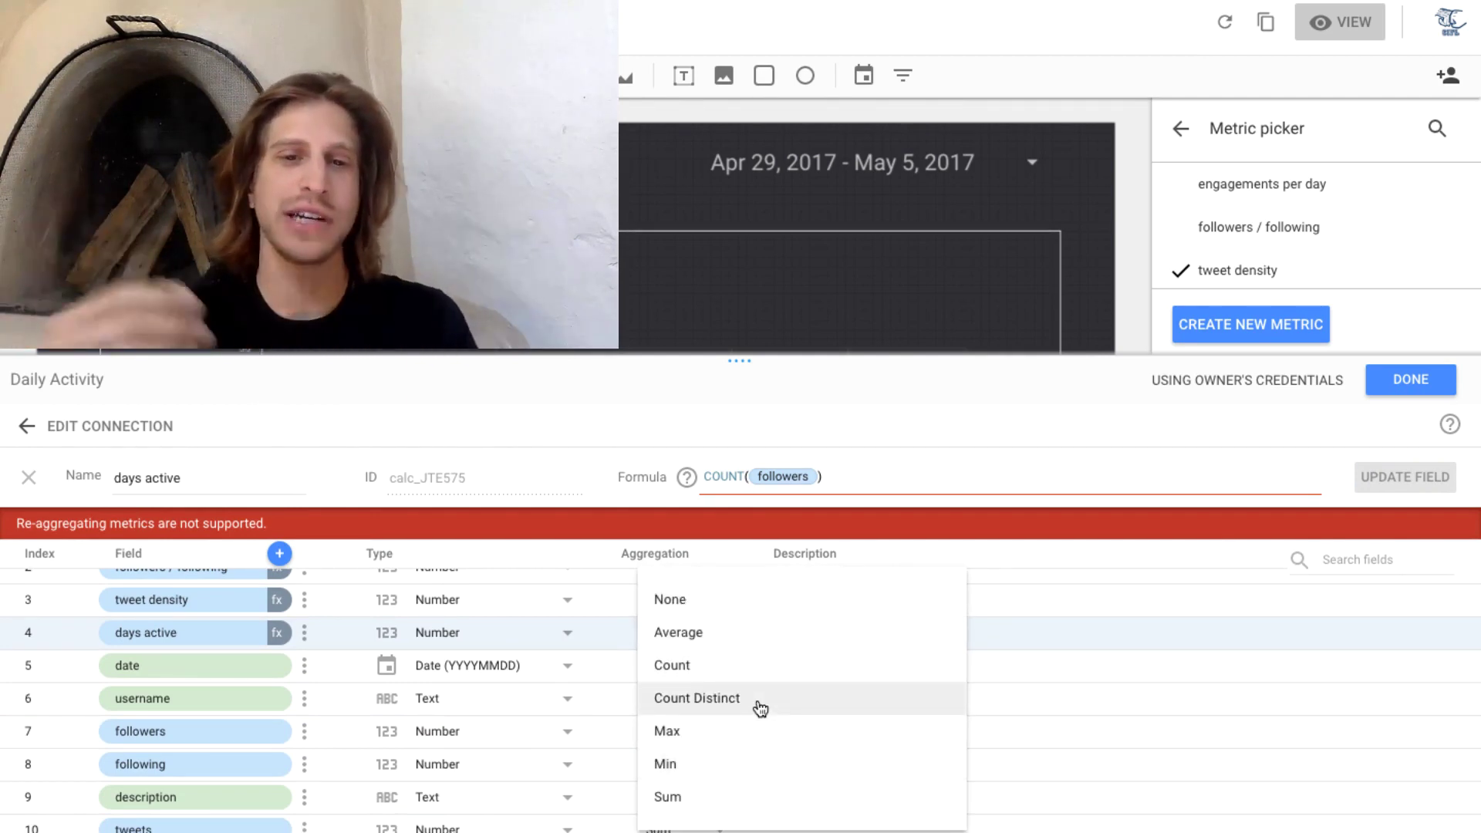
{"action": "left_click", "coordinate": [741, 601]}
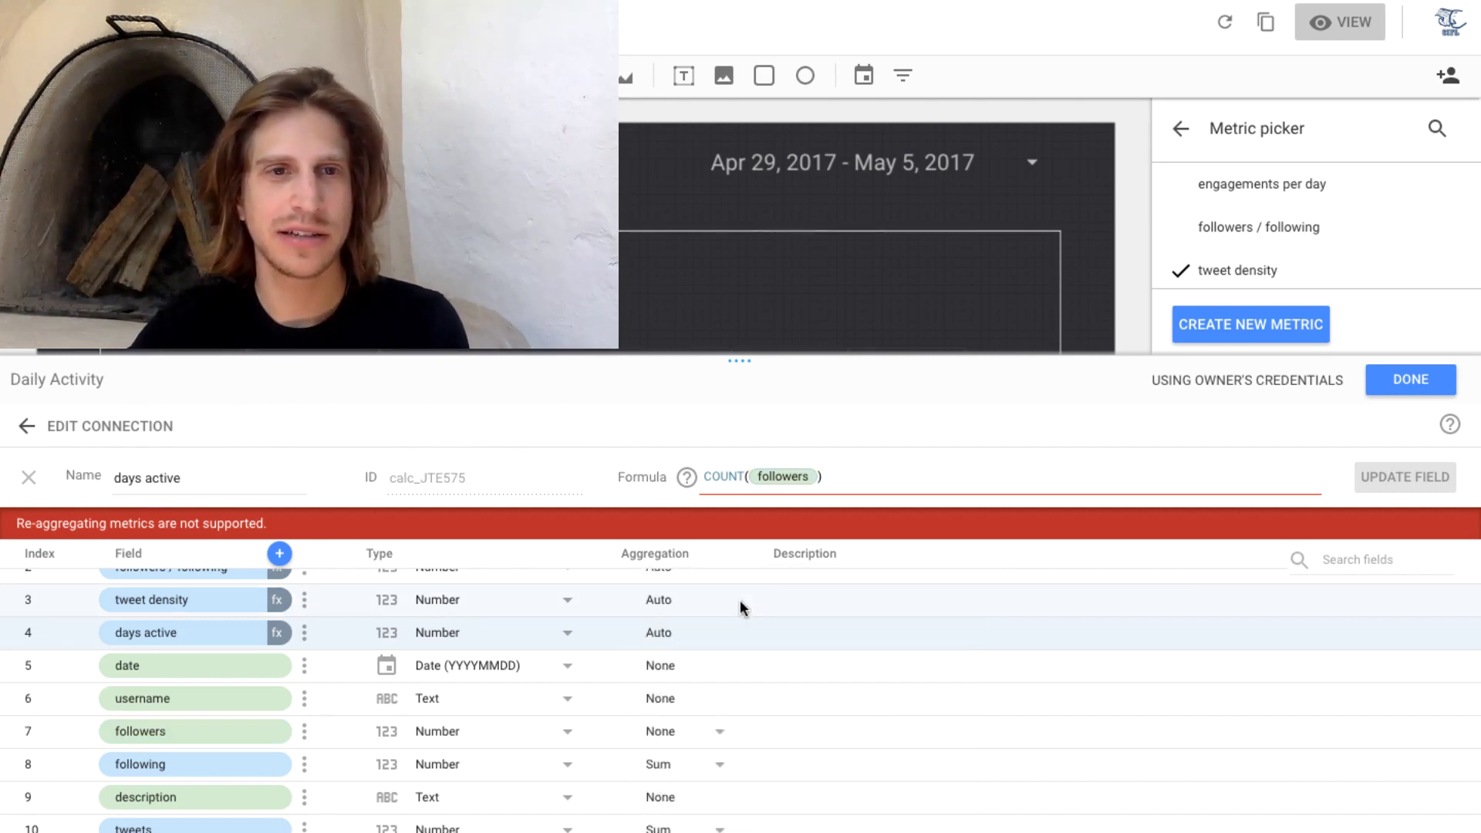
{"action": "left_click", "coordinate": [707, 739]}
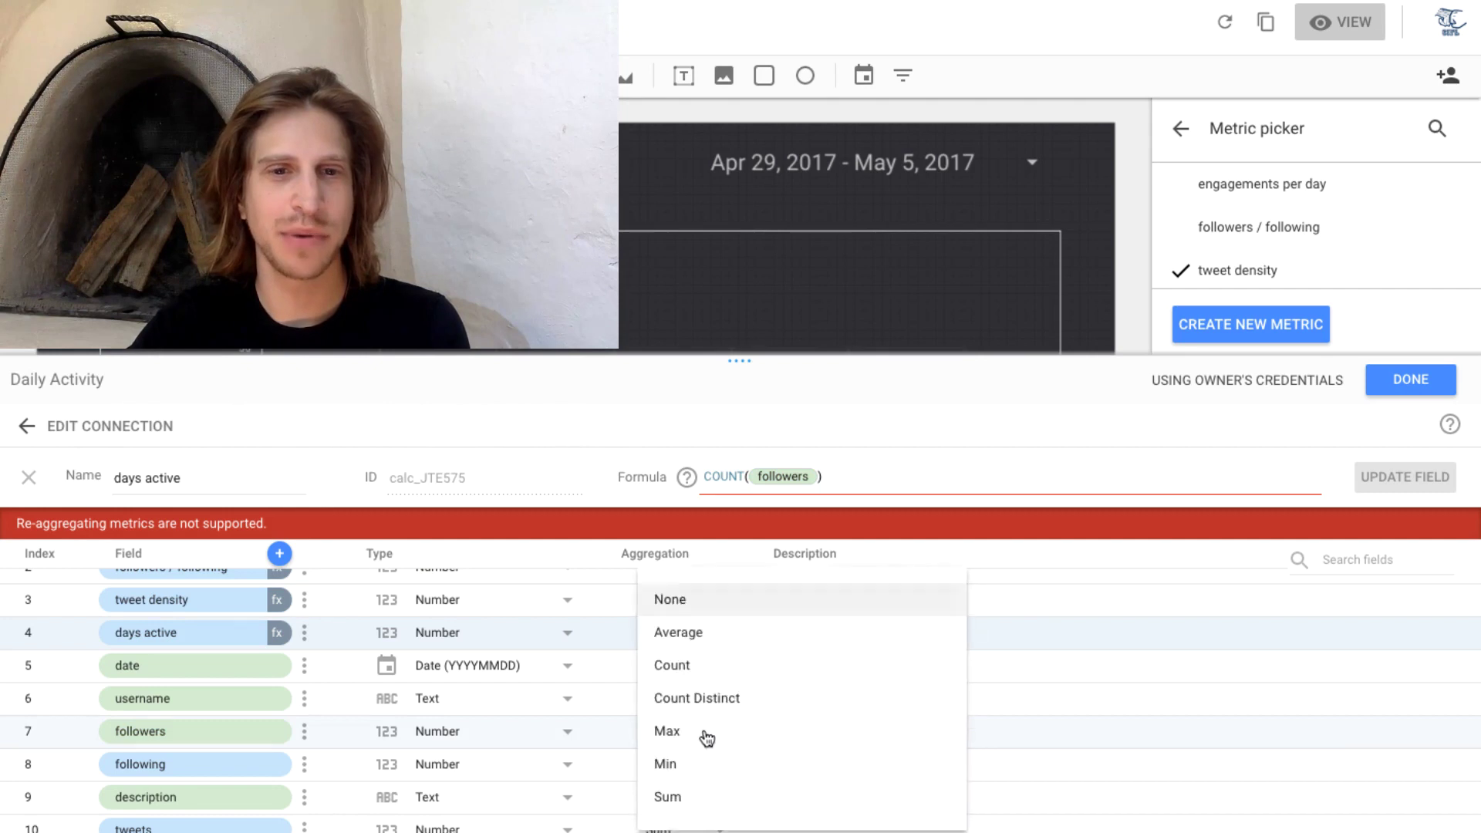
{"action": "left_click", "coordinate": [718, 798]}
Step: Restore the days active formula to COUNT(date)
{"action": "left_click", "coordinate": [936, 478]}
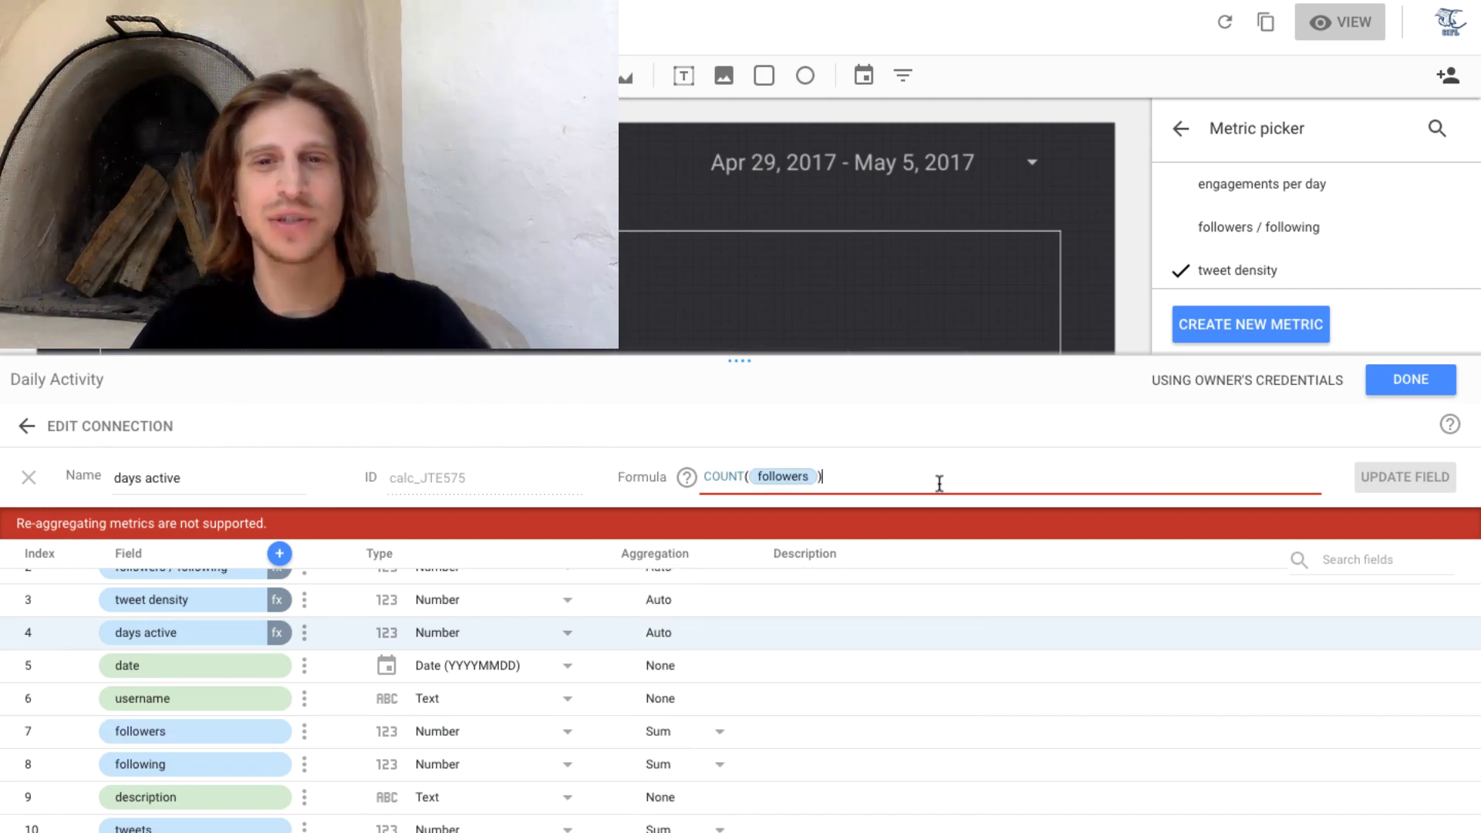
{"action": "key", "text": "BackSpace"}
{"action": "type", "text": "date"}
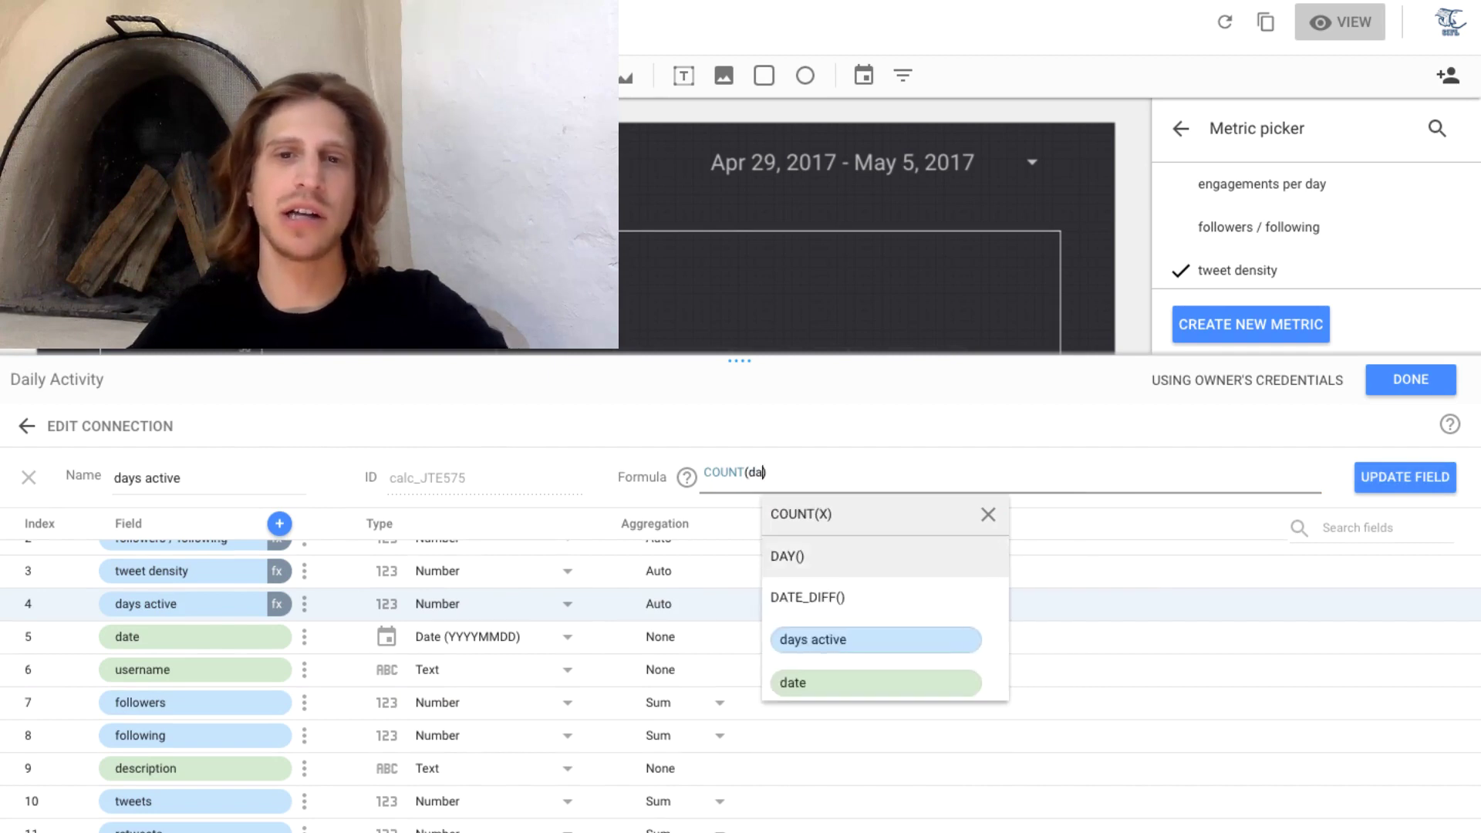
{"action": "left_click", "coordinate": [1226, 472]}
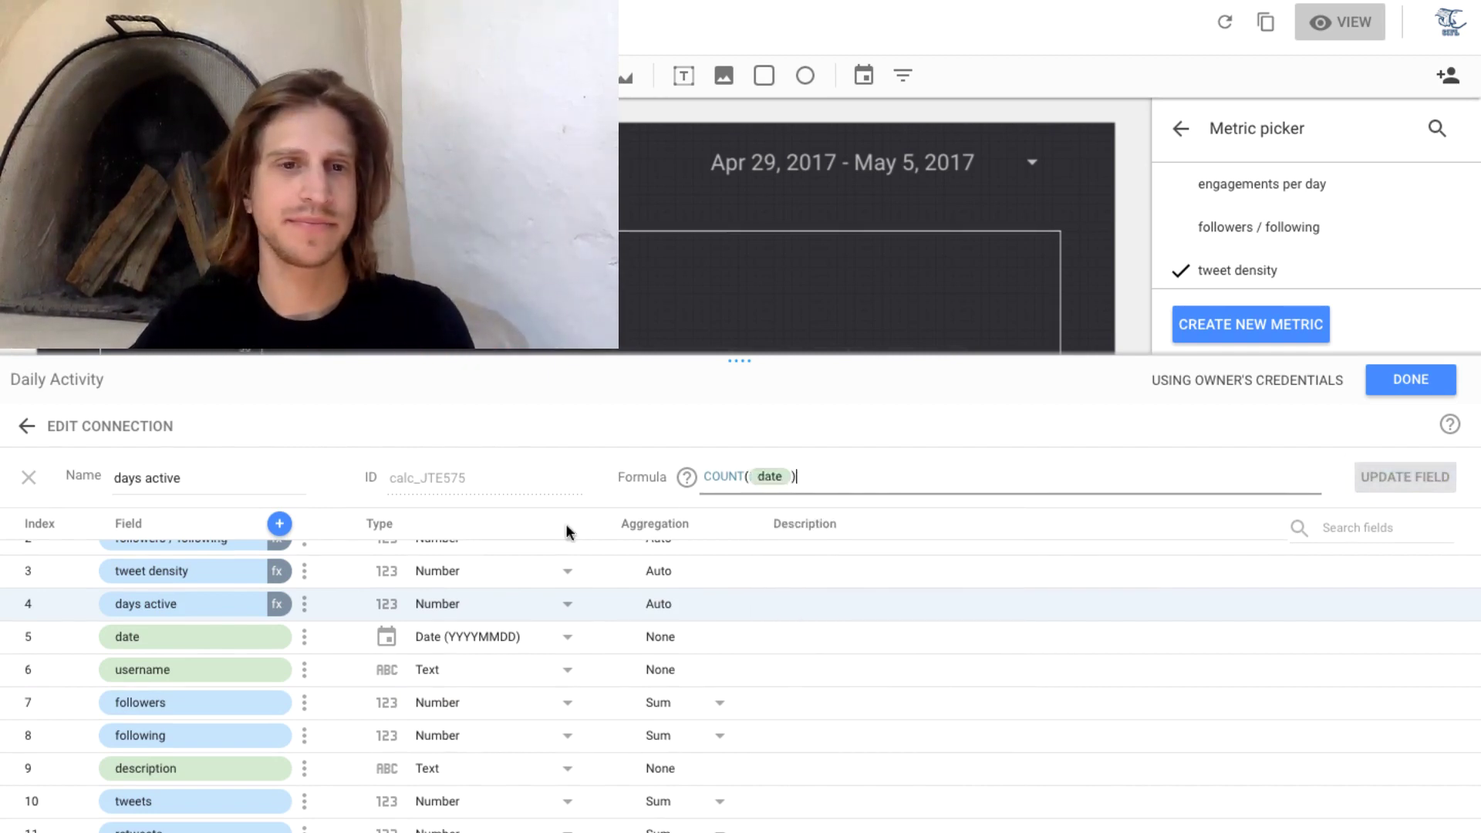
{"action": "scroll", "coordinate": [294, 623], "scroll_direction": "up", "scroll_amount": 2}
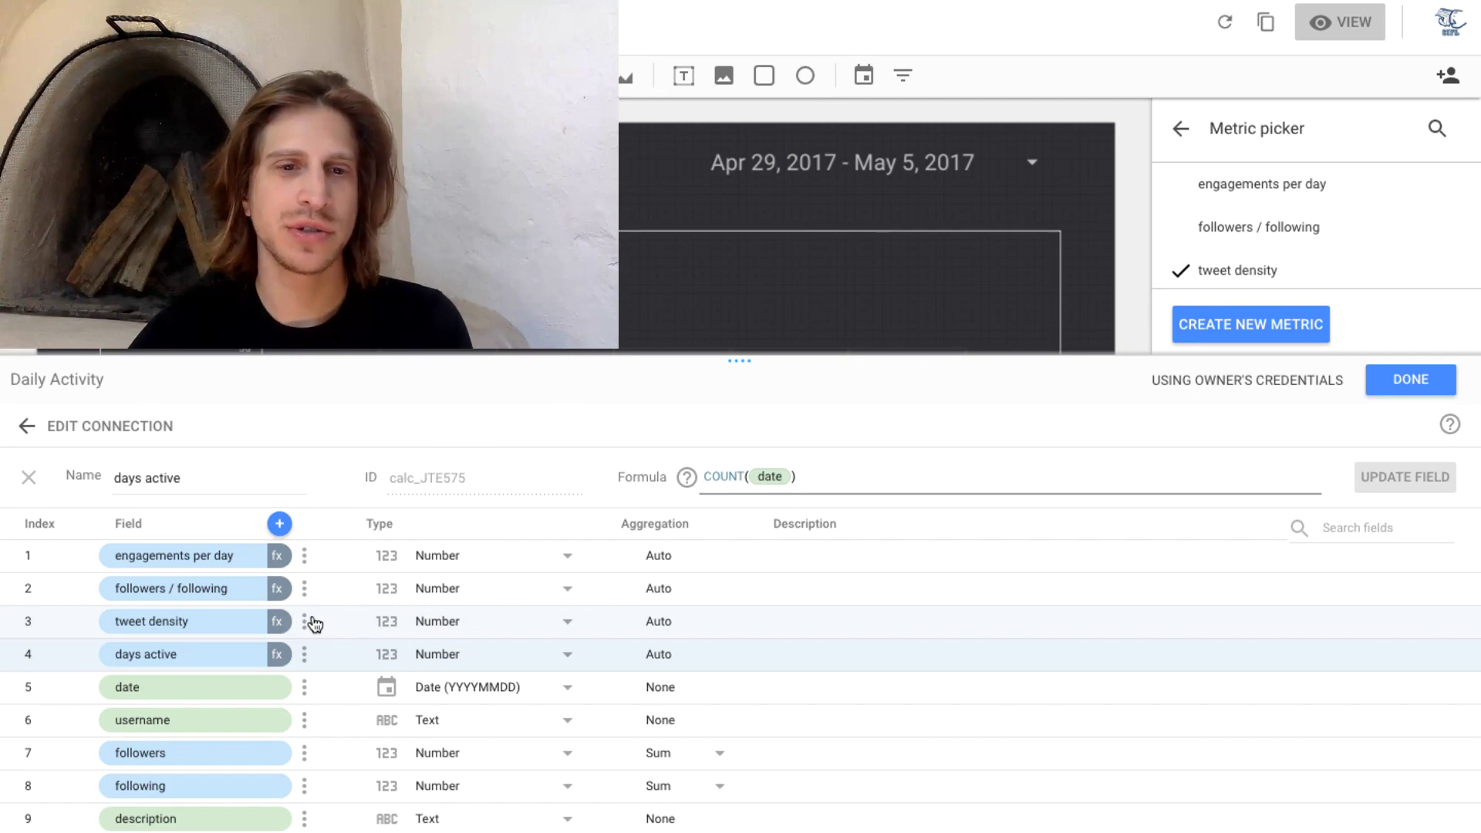
Step: Open the tweet density field and review its formula, tweets / days active
{"action": "left_click", "coordinate": [307, 627]}
{"action": "left_click", "coordinate": [305, 622]}
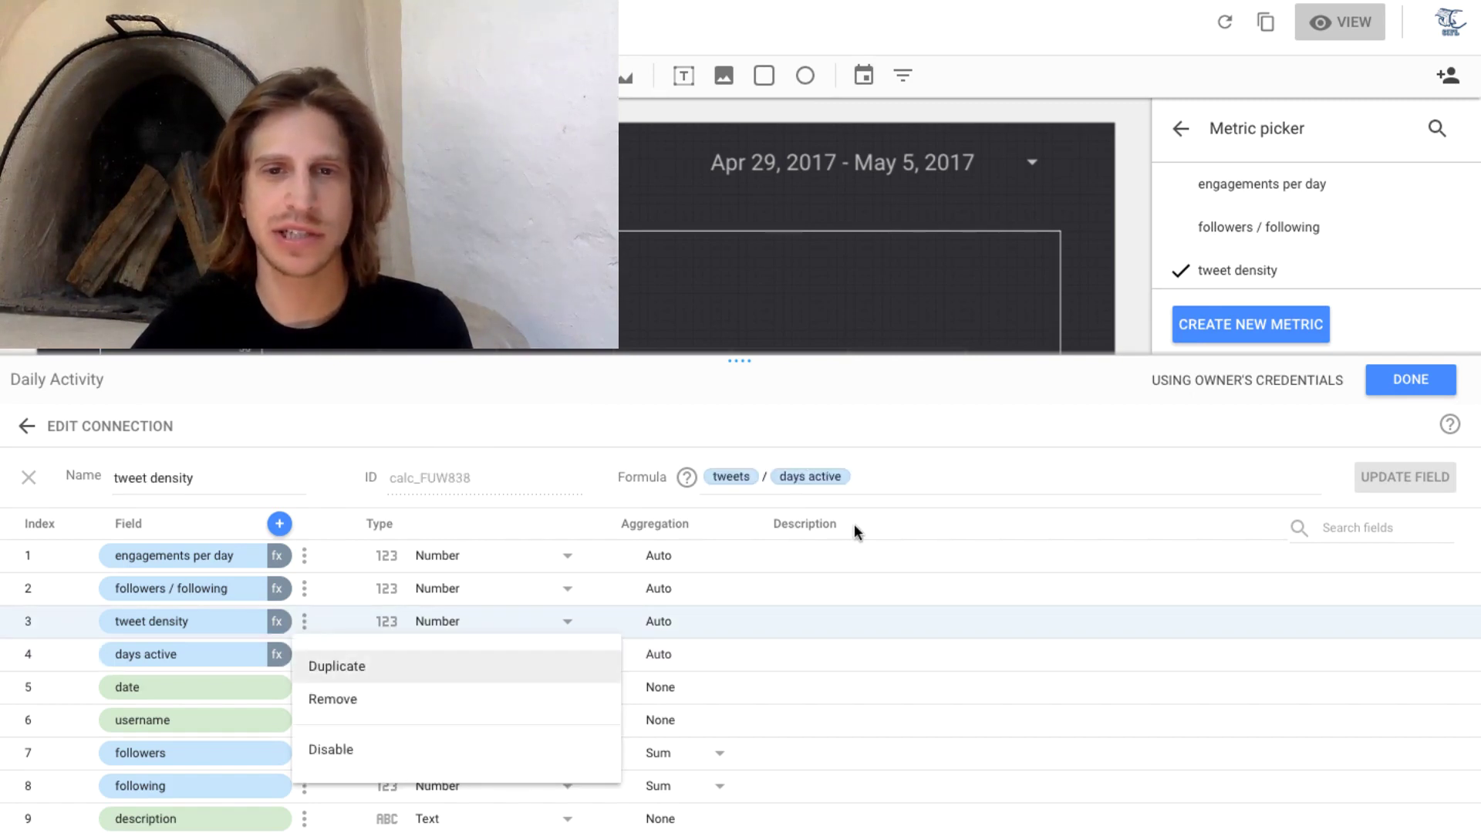
{"action": "left_click", "coordinate": [961, 477]}
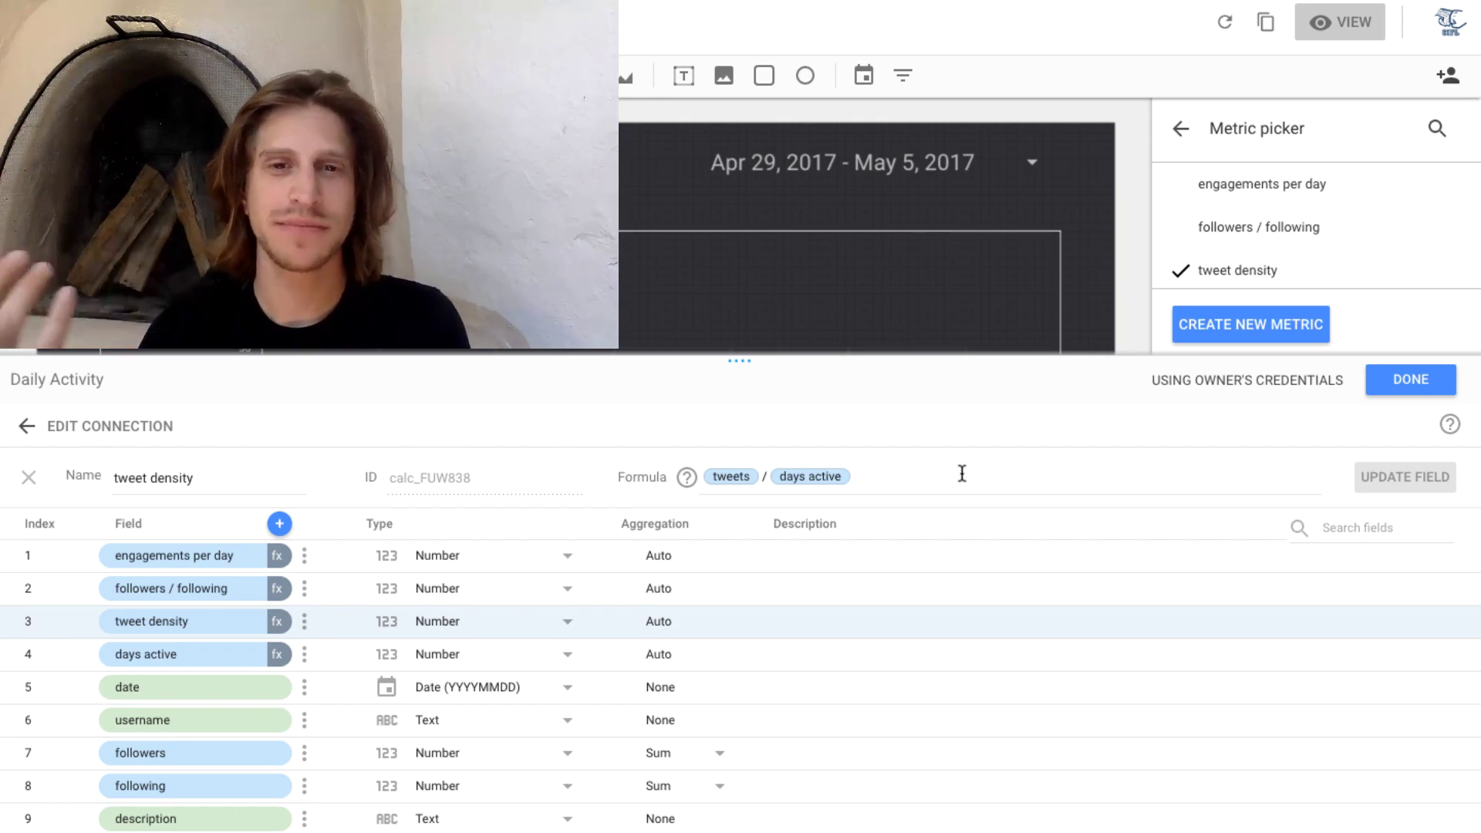
{"action": "left_click", "coordinate": [962, 473]}
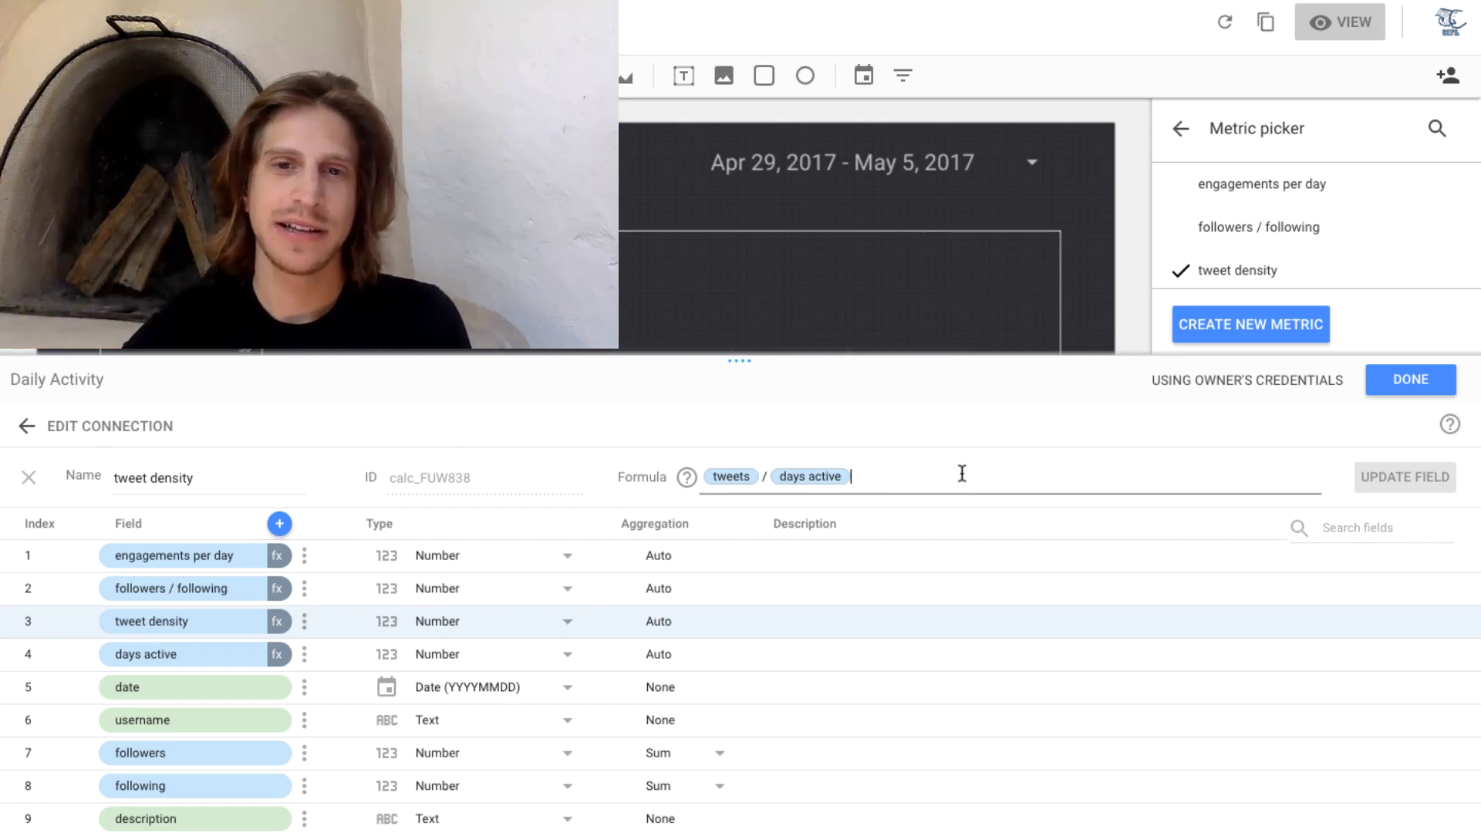
{"action": "key", "text": "Left"}
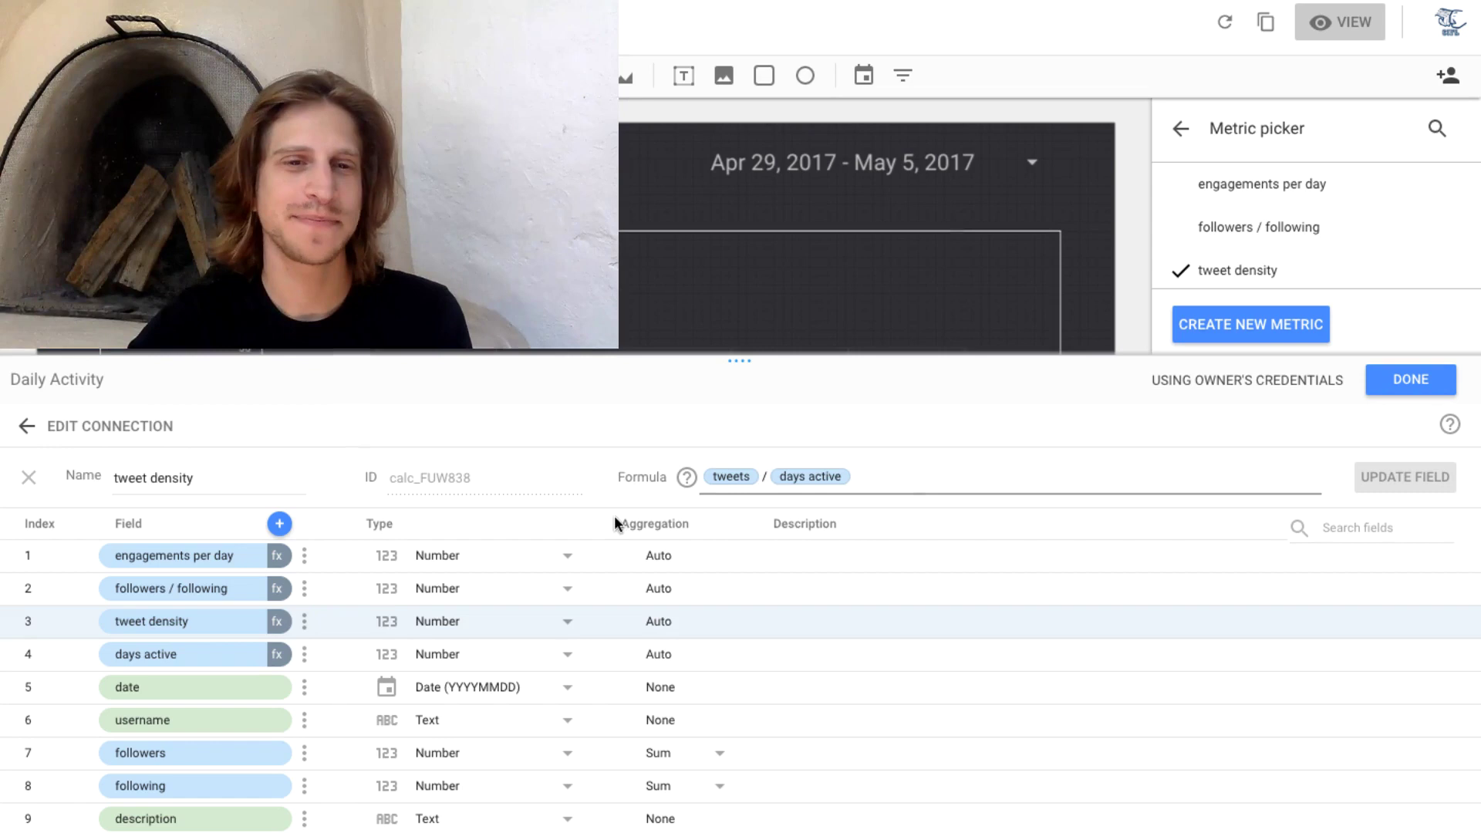
Step: Check followers / following, then open engagements per day: (retweets + favorites) / days active
{"action": "left_click", "coordinate": [306, 590]}
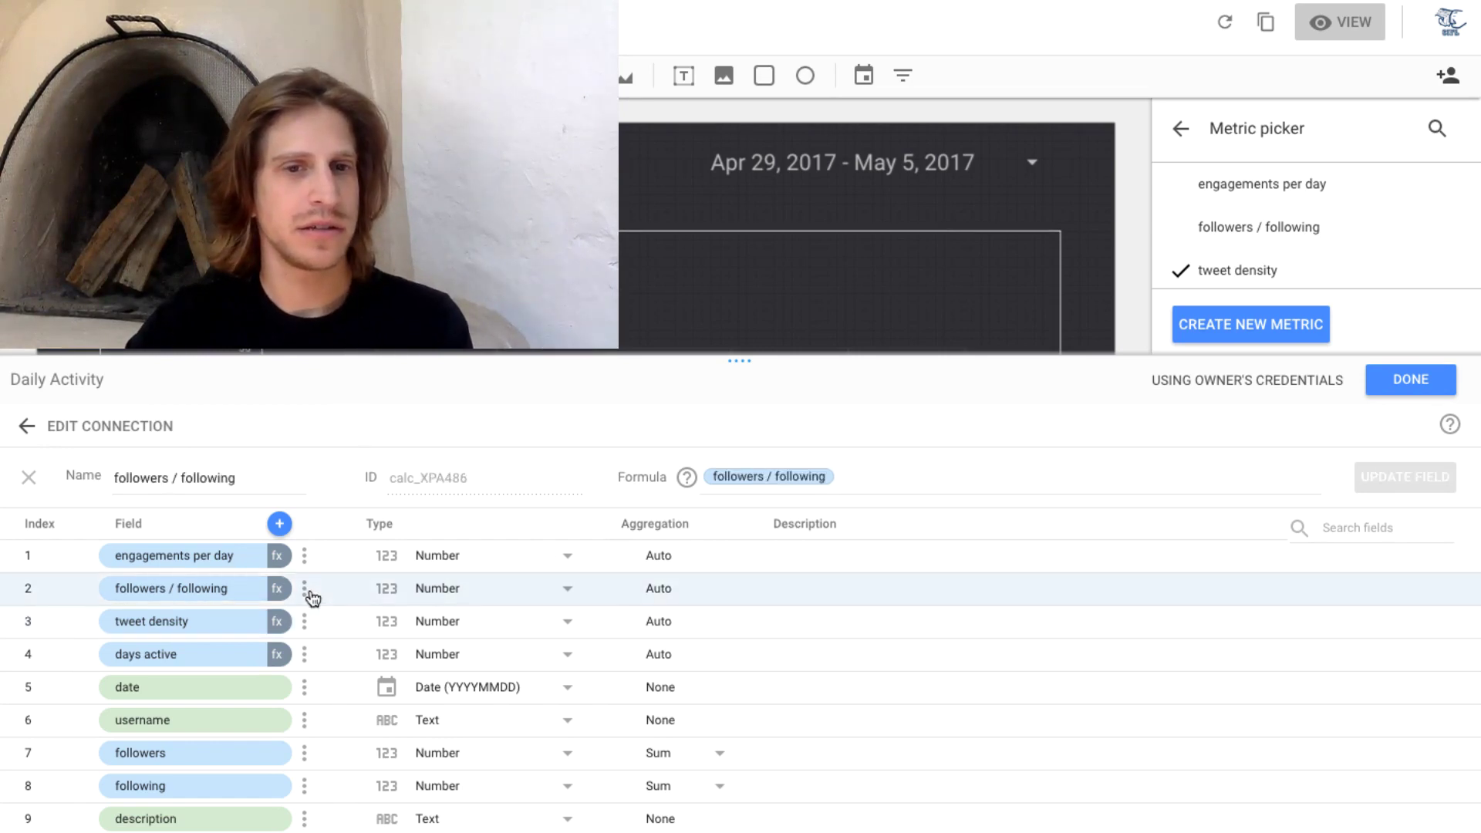
{"action": "left_click", "coordinate": [913, 476]}
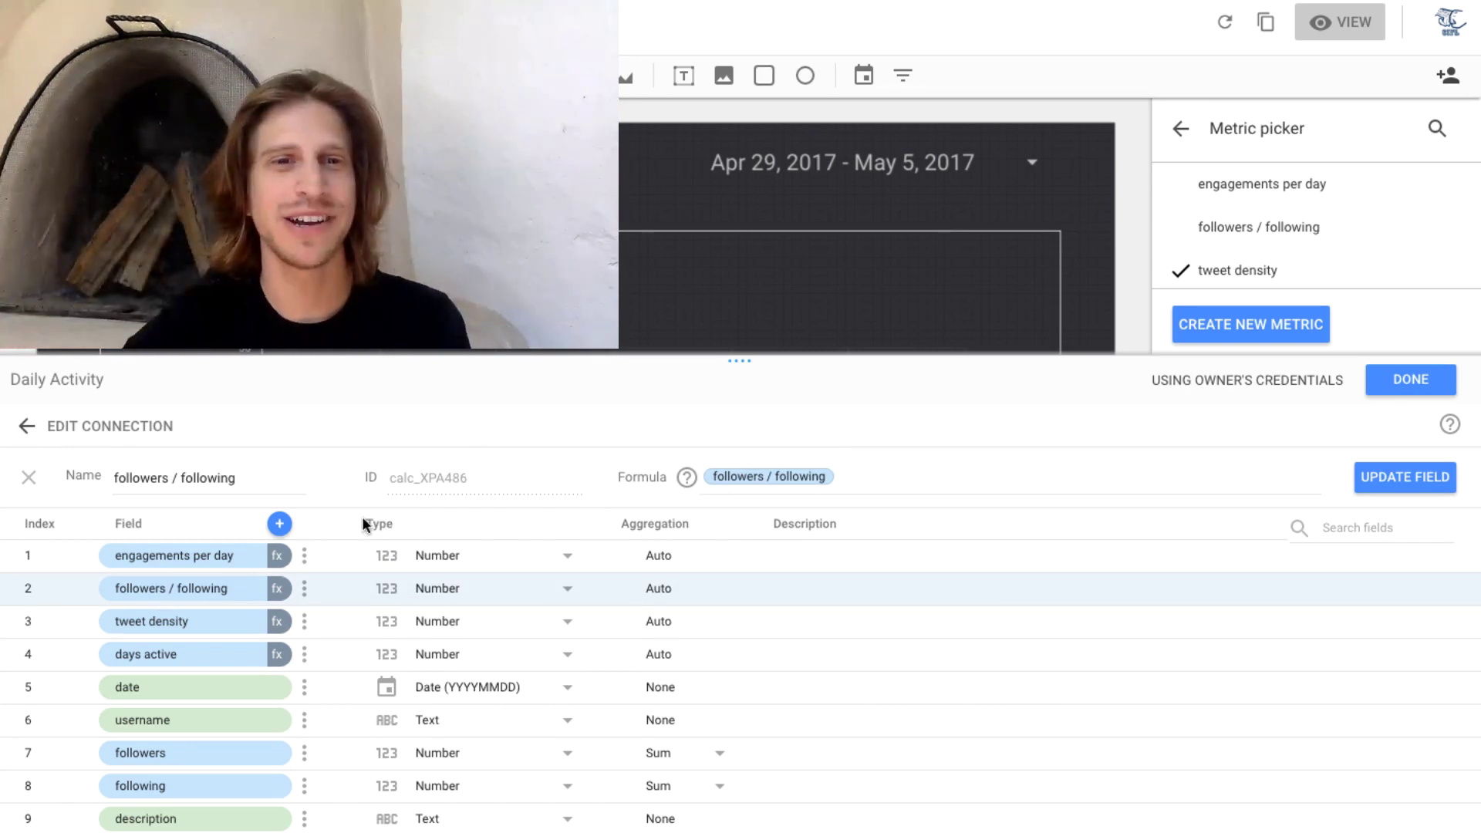
{"action": "left_click", "coordinate": [307, 555]}
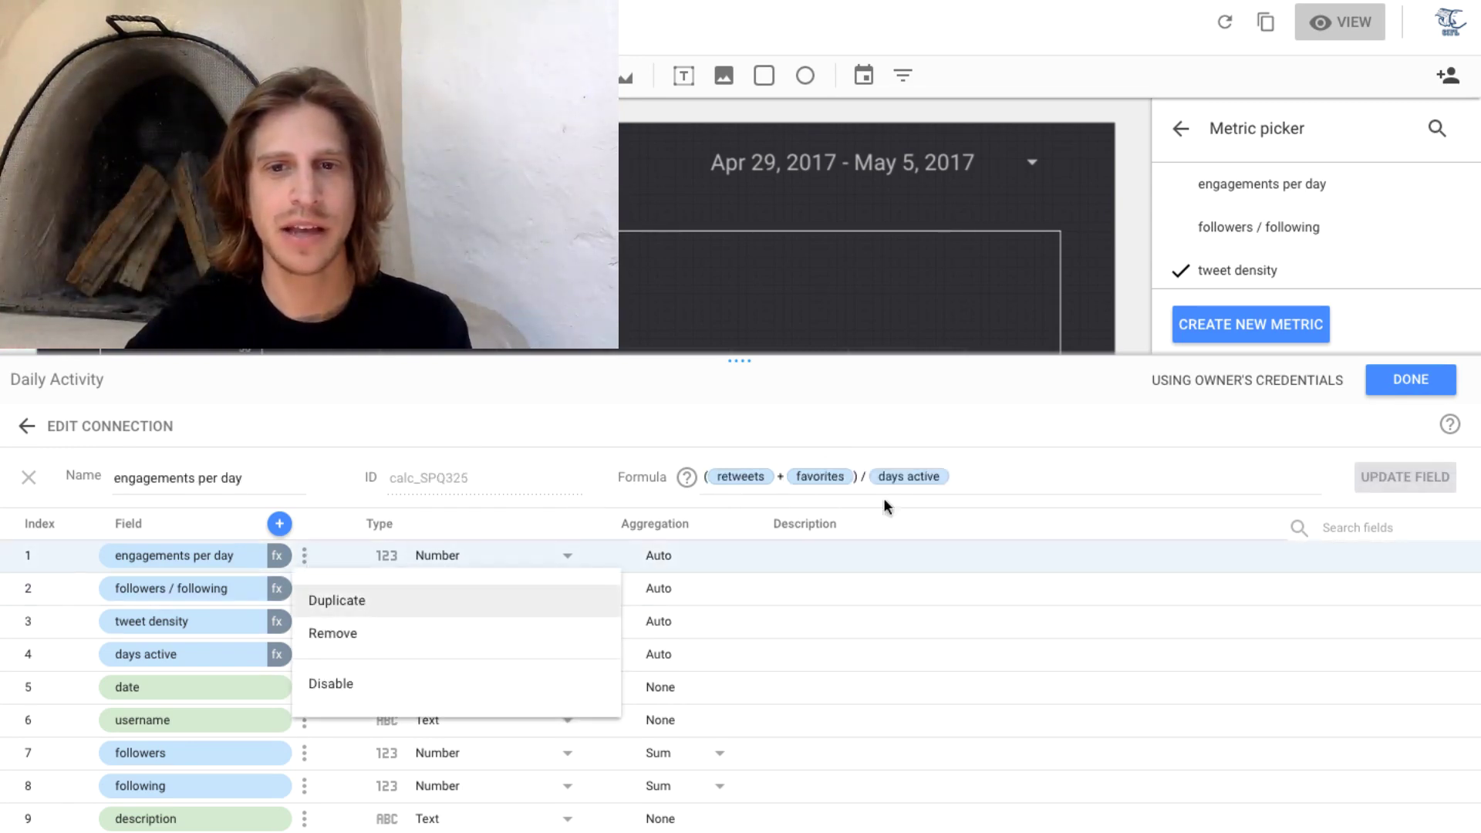
{"action": "left_click", "coordinate": [1098, 456]}
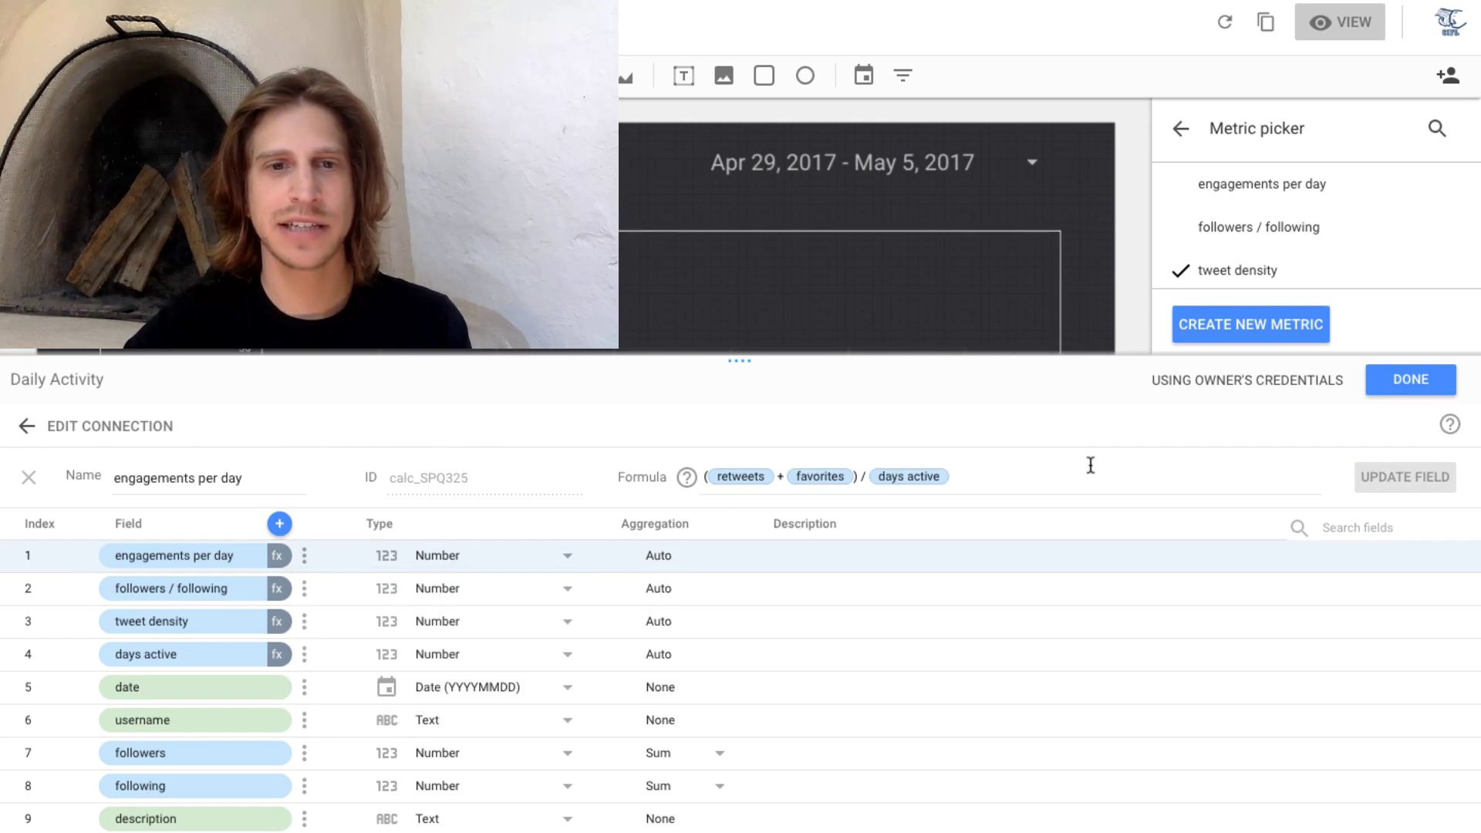
{"action": "left_click", "coordinate": [959, 469]}
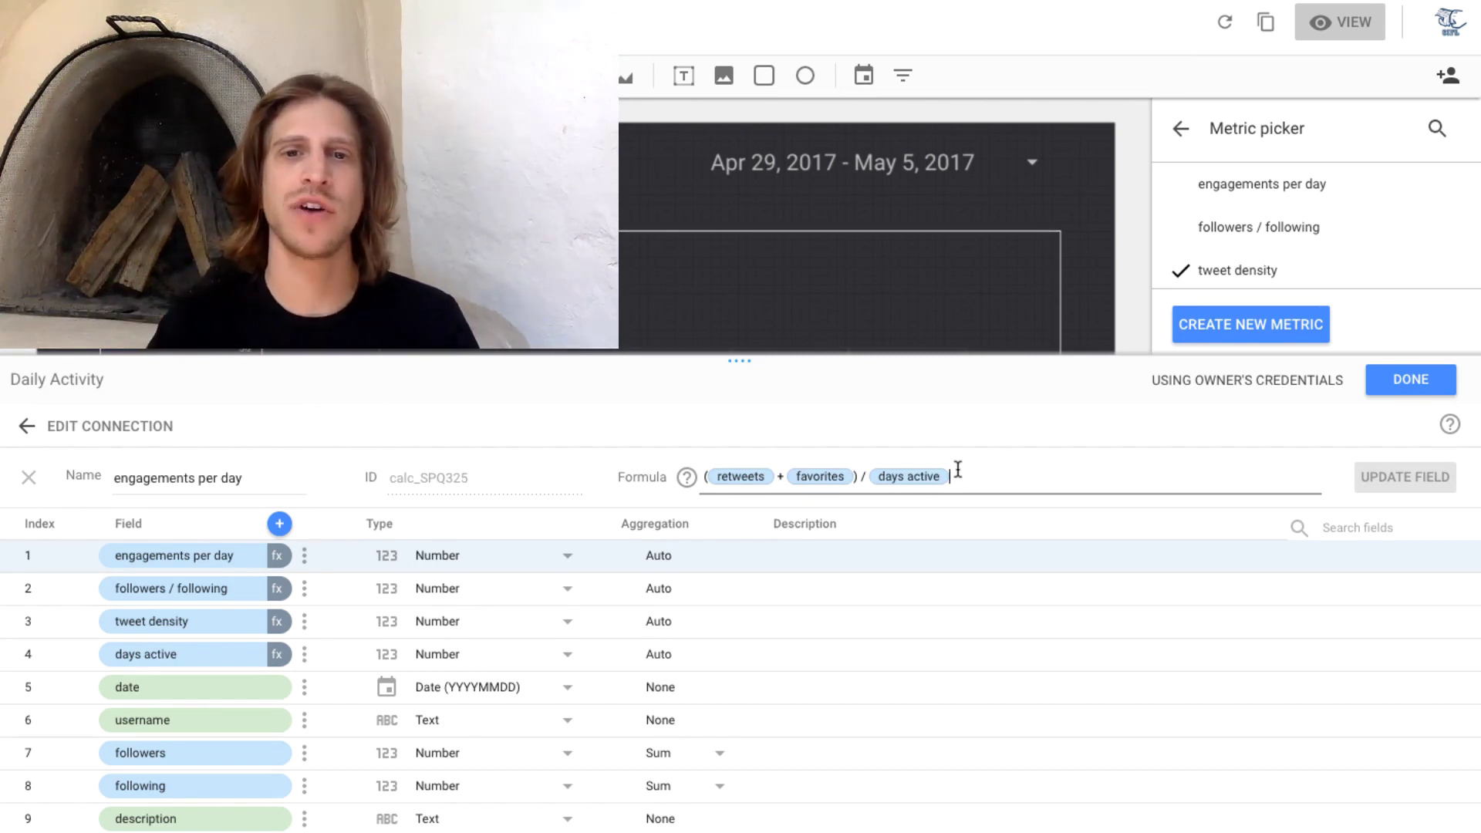
{"action": "left_click", "coordinate": [686, 478]}
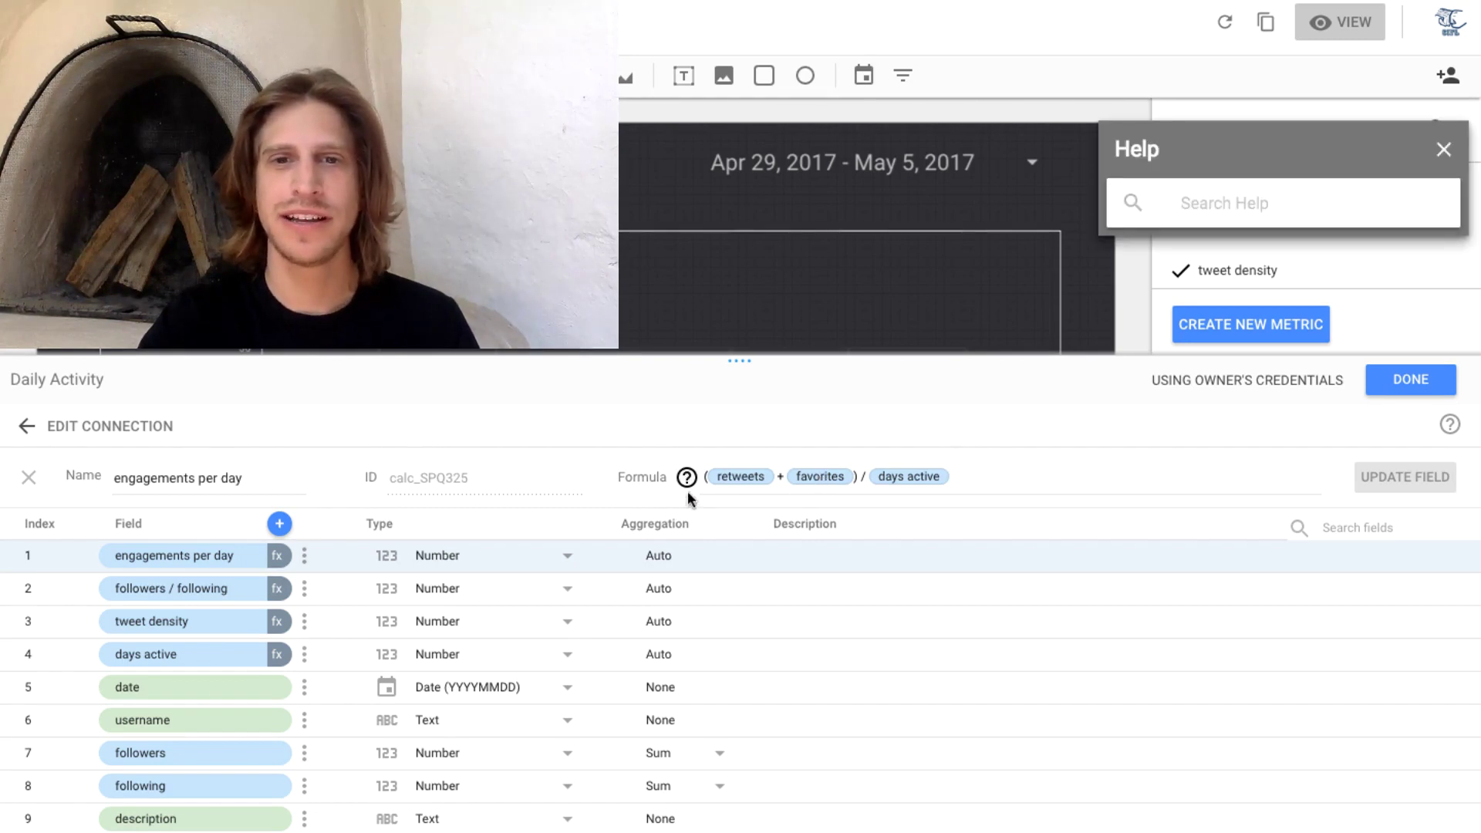
{"action": "left_click", "coordinate": [1440, 158]}
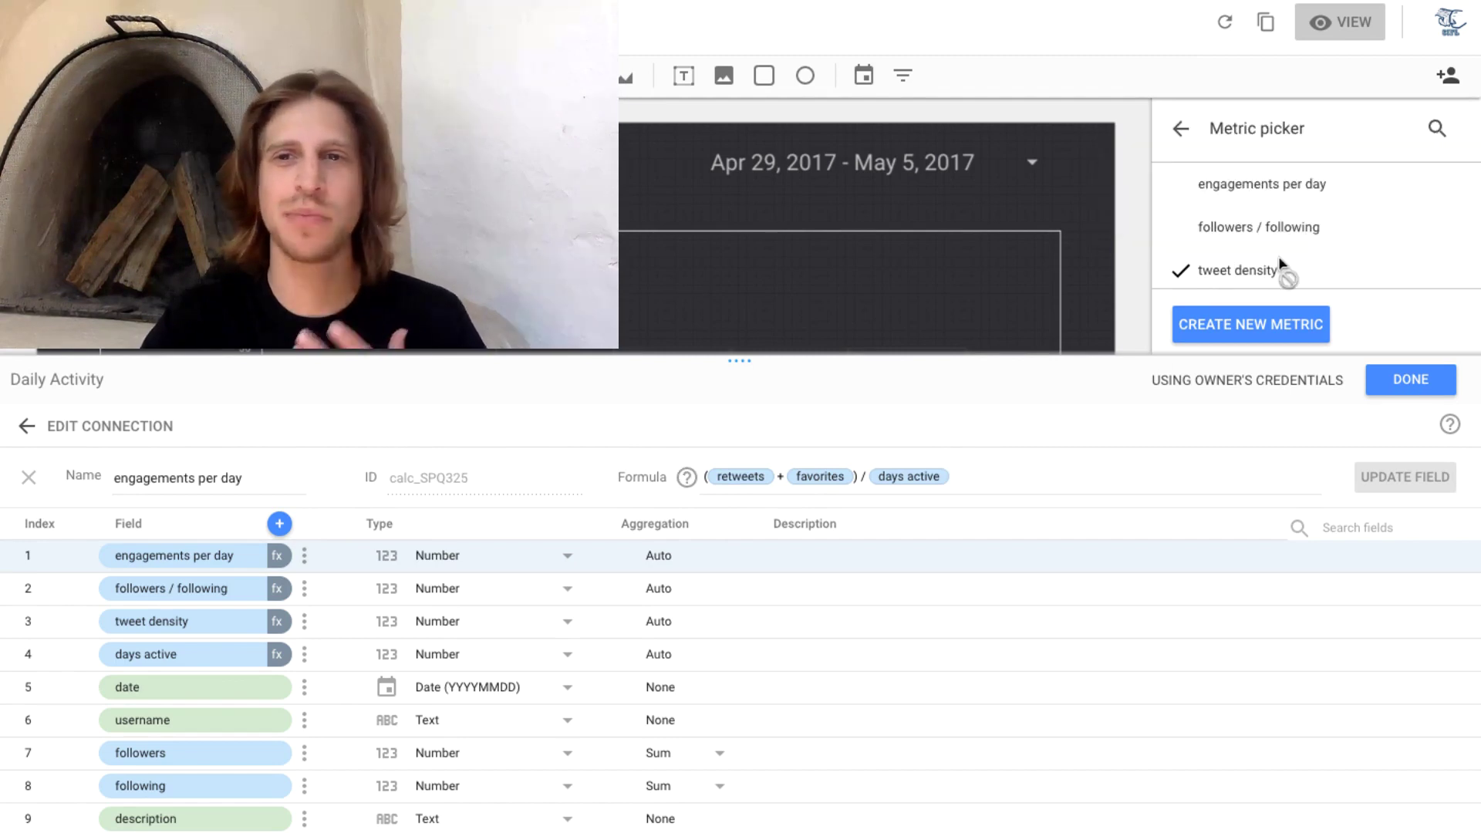